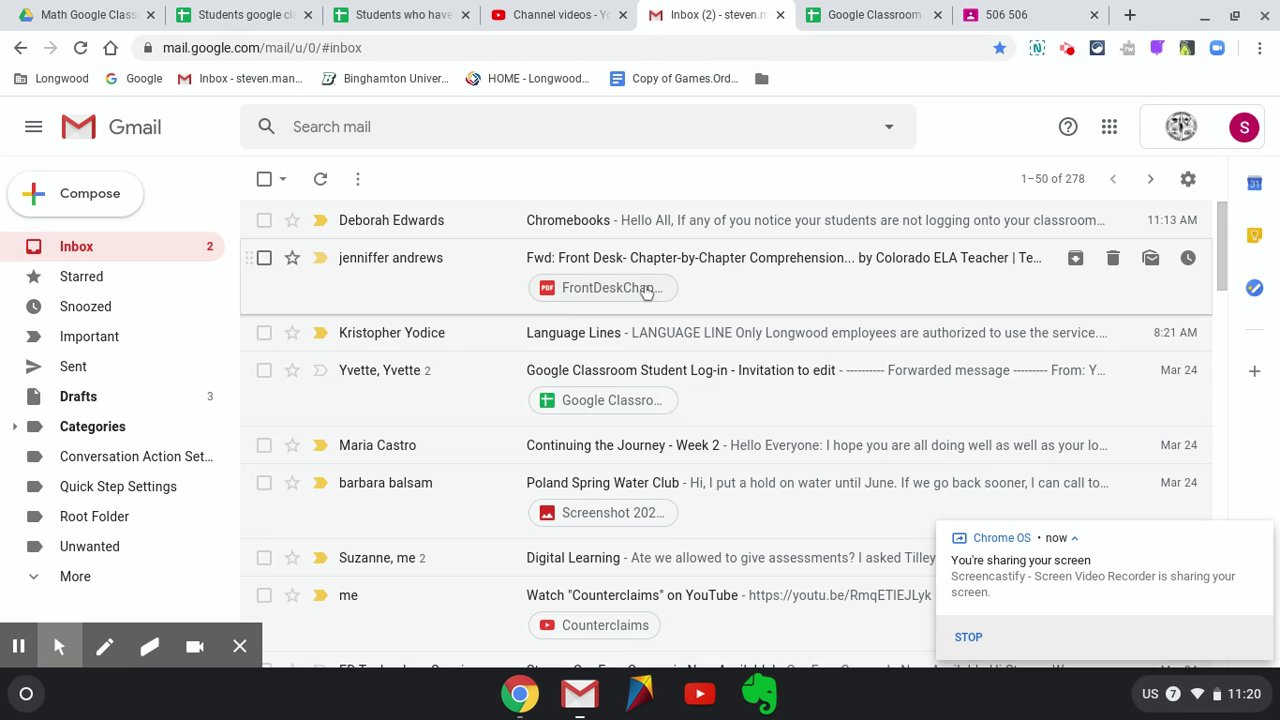
Preview the FrontDeskChapterbyChapterComprehensionQuestions.pdf attachment and scroll to the Chapter 6 questions on page 8
click(646, 290)
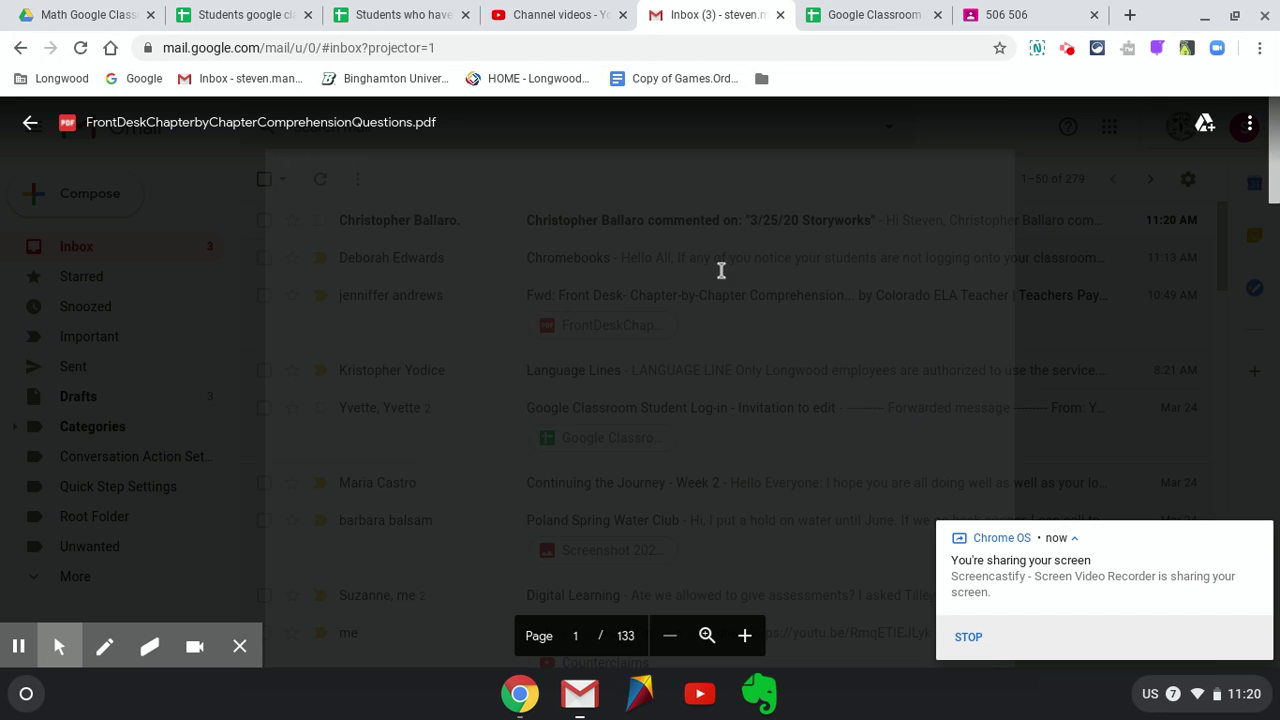
scroll(726, 268, down, 18)
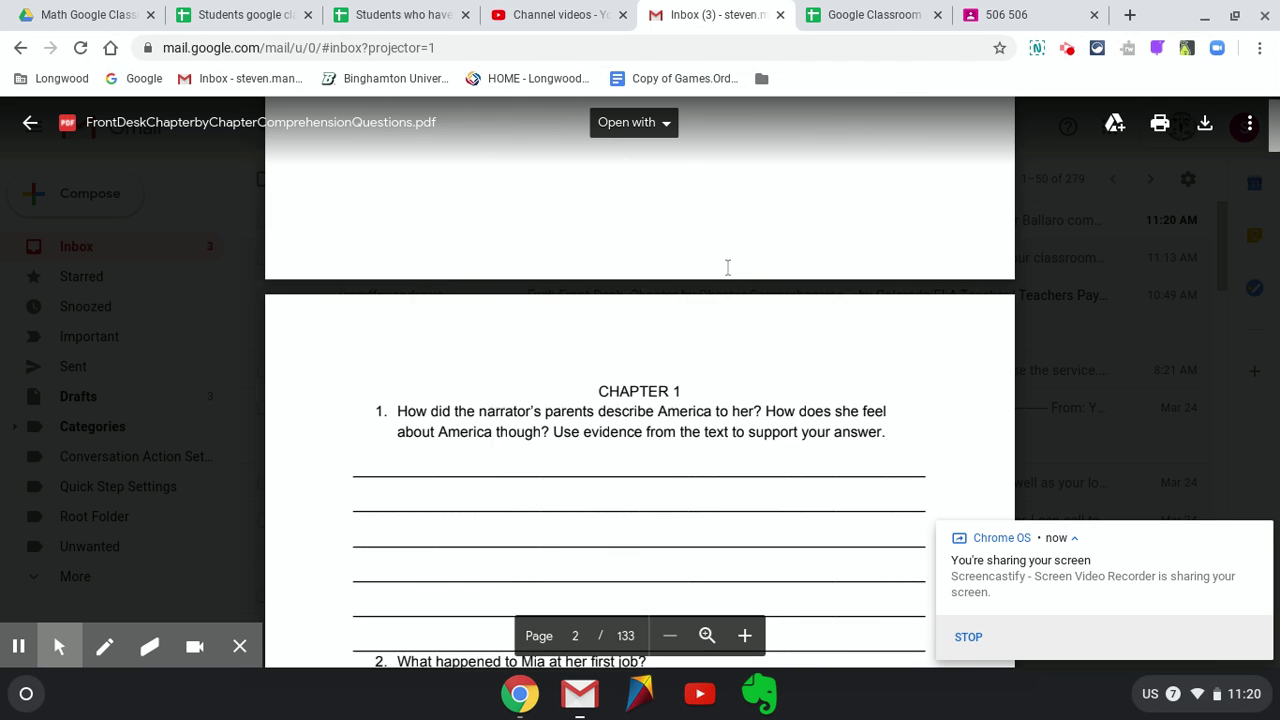
scroll(640, 400, down, 20)
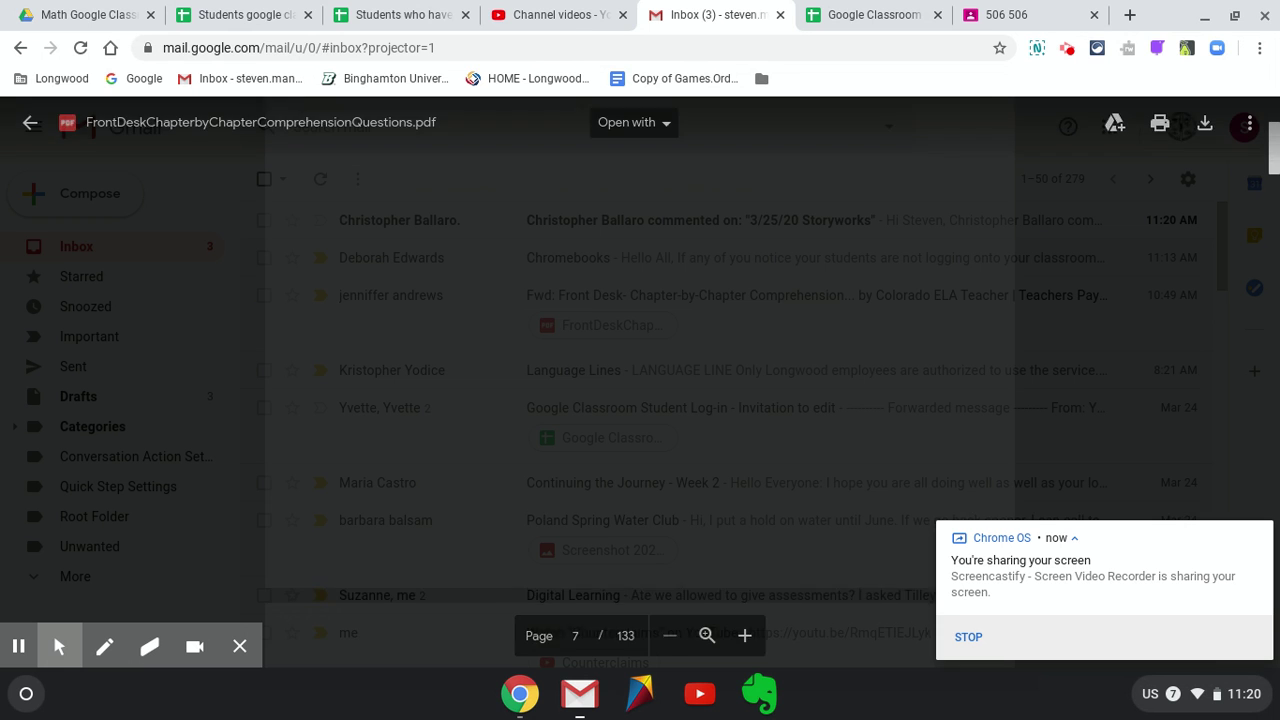
scroll(640, 400, down, 3)
scroll(640, 400, down, 3)
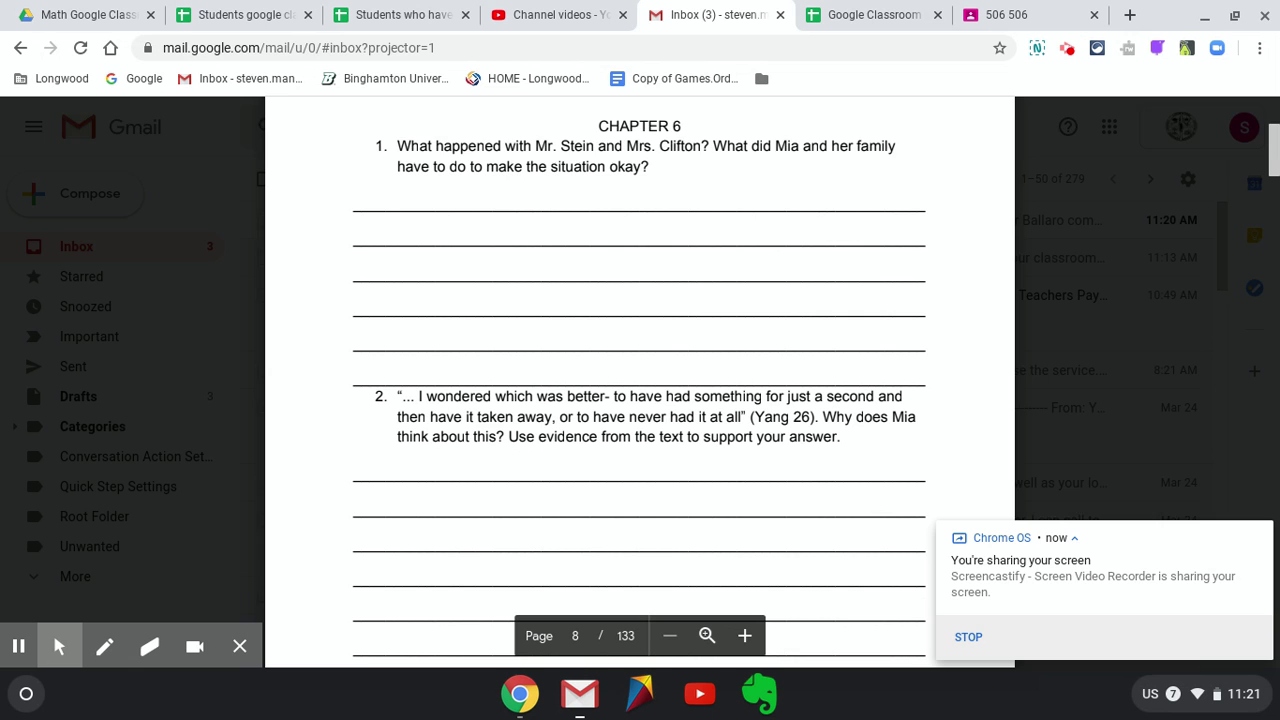
mouse_move(623, 194)
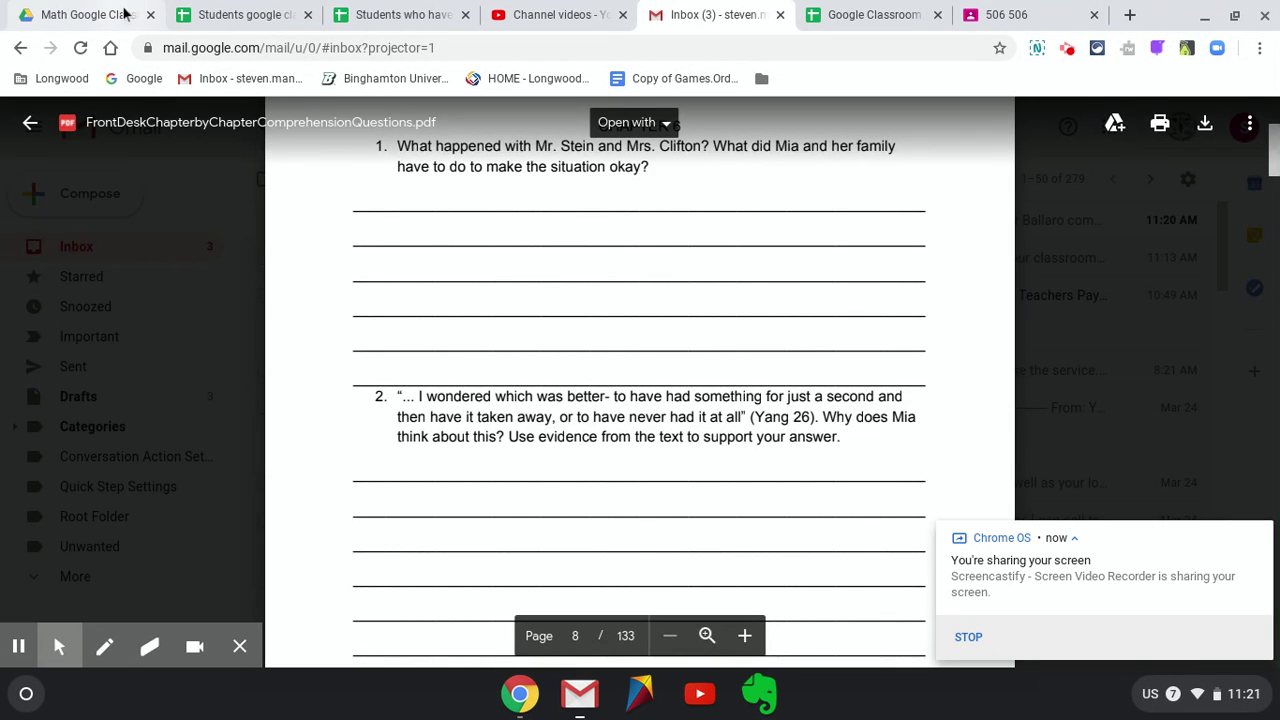
Create a new folder named 'Front Desk' at the top level of My Drive
click(88, 15)
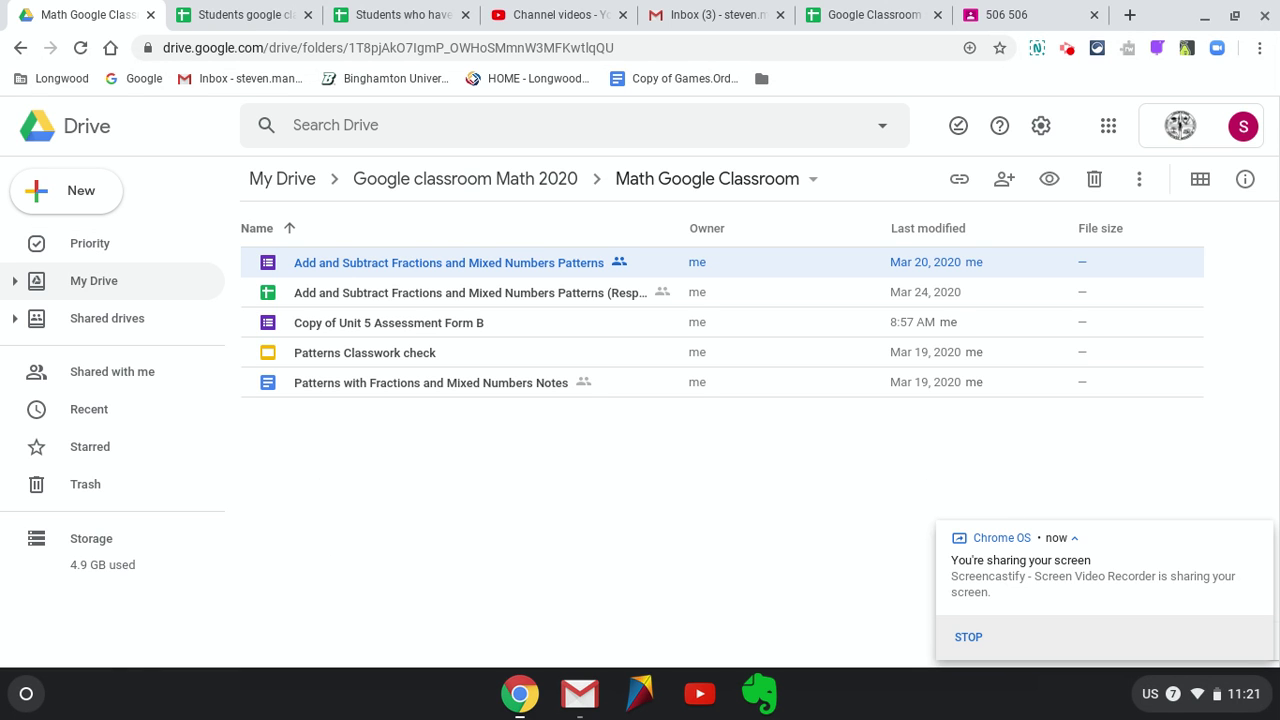
click(94, 281)
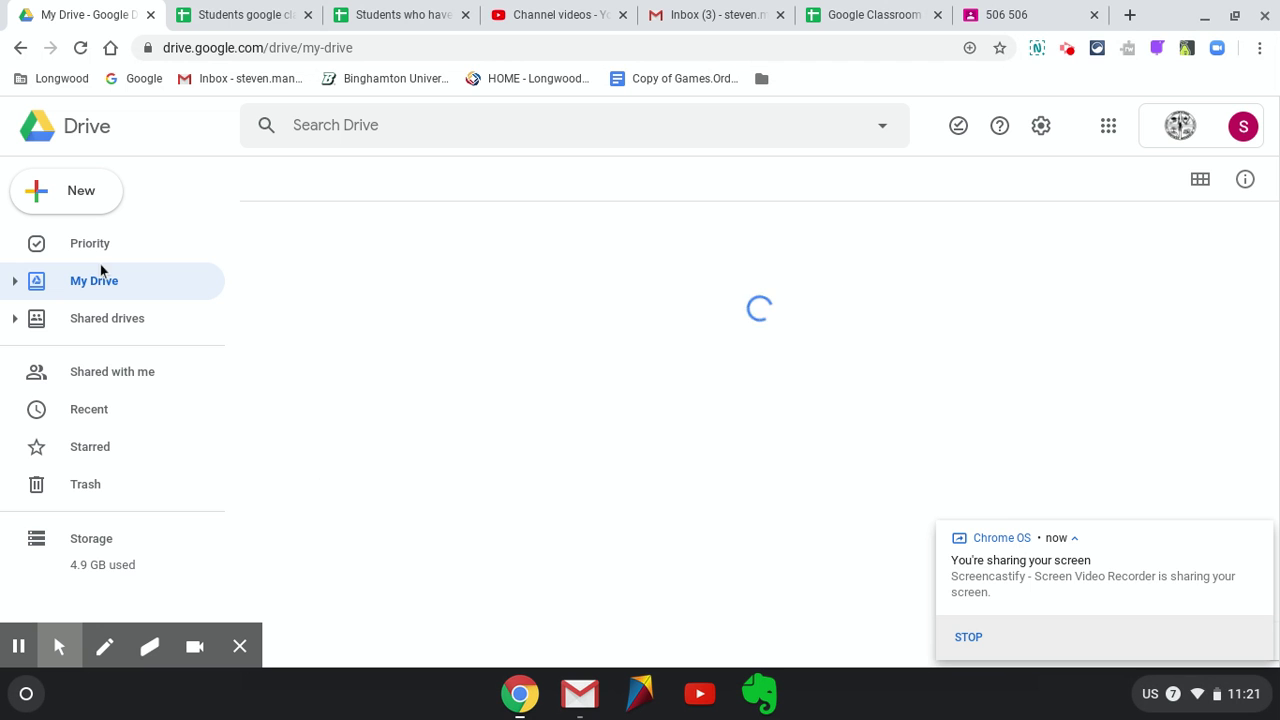
click(80, 198)
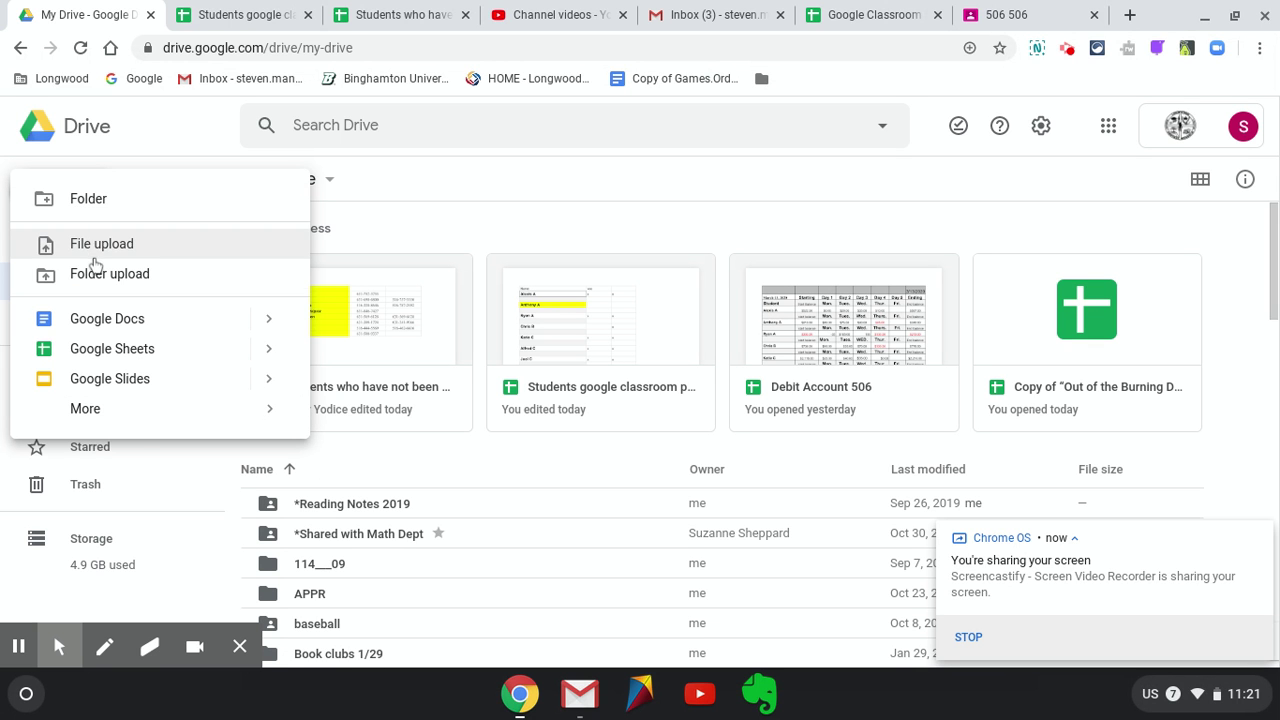
click(103, 199)
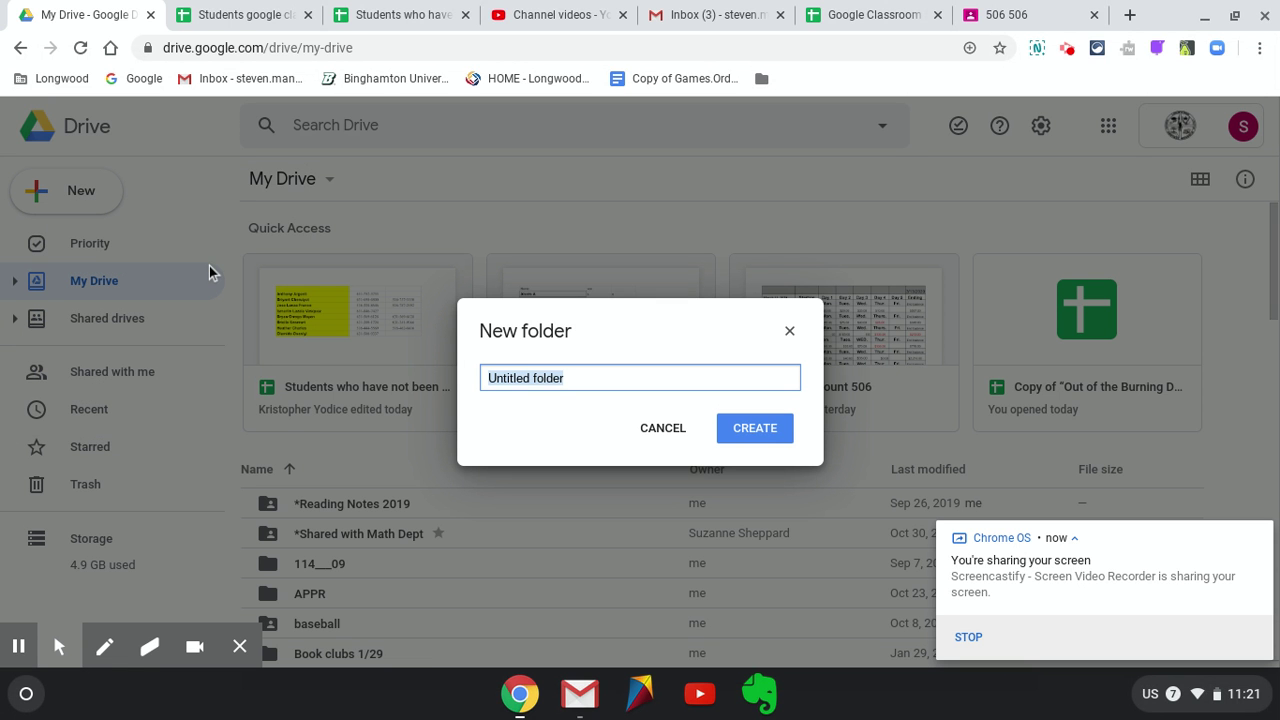
click(697, 18)
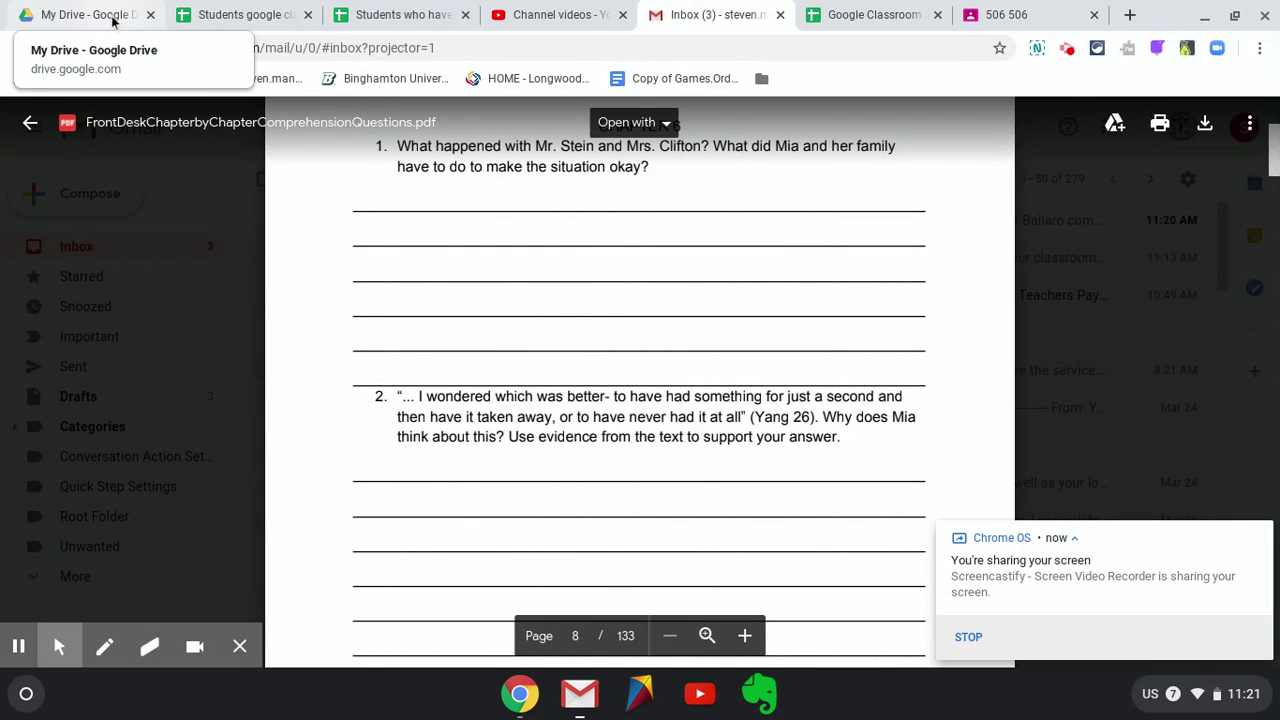
click(75, 16)
text(Front Desk)
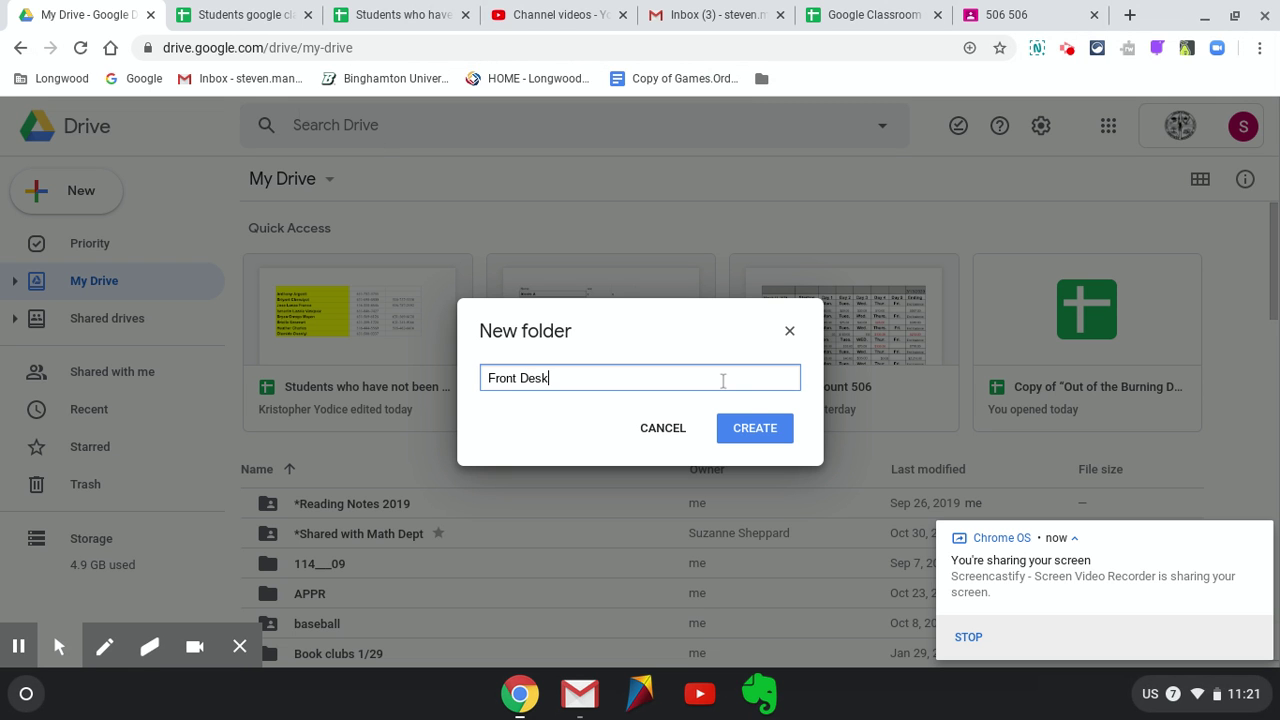
click(754, 428)
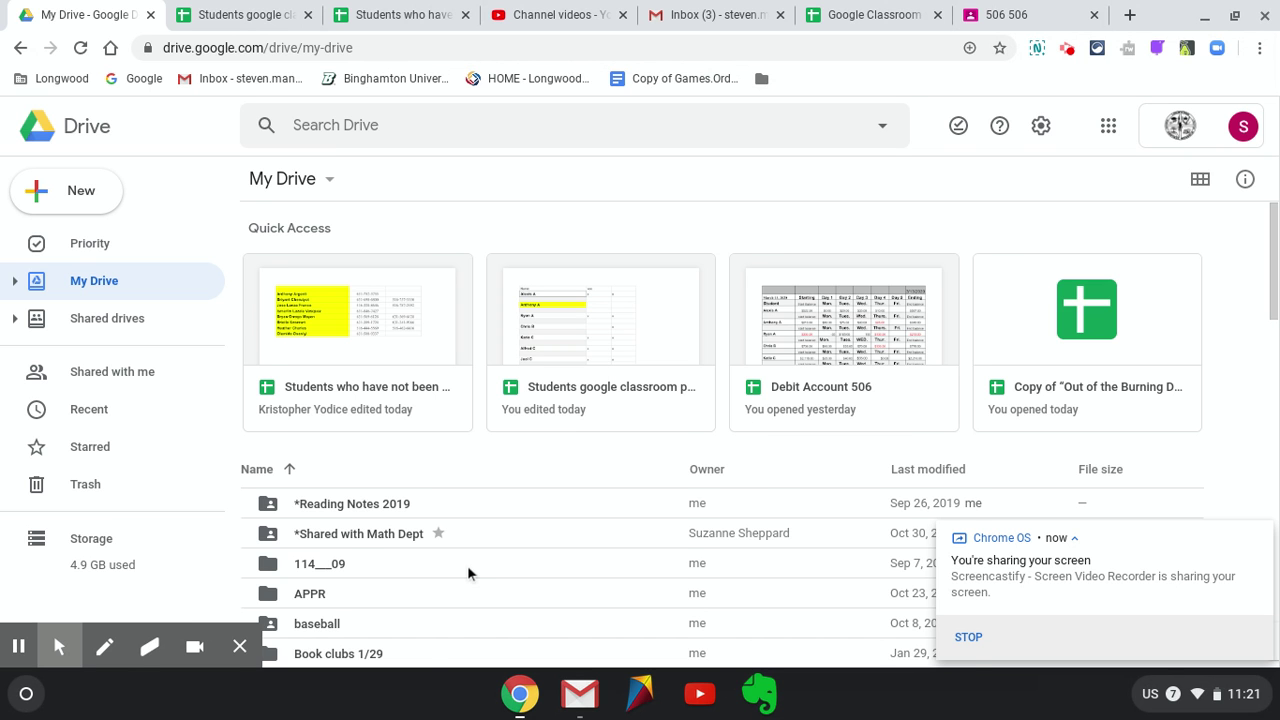
Inside the Front Desk folder, create a new blank Google Form
scroll(337, 390, down, 2)
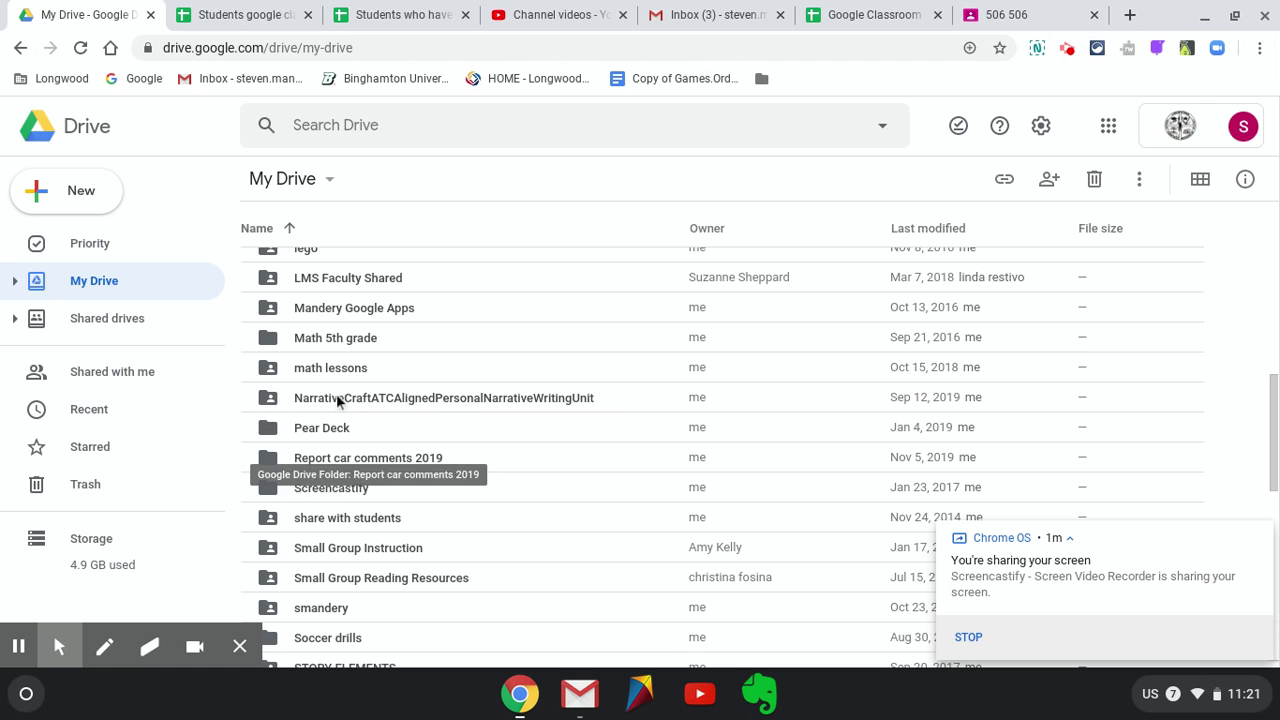
scroll(341, 372, up, 3)
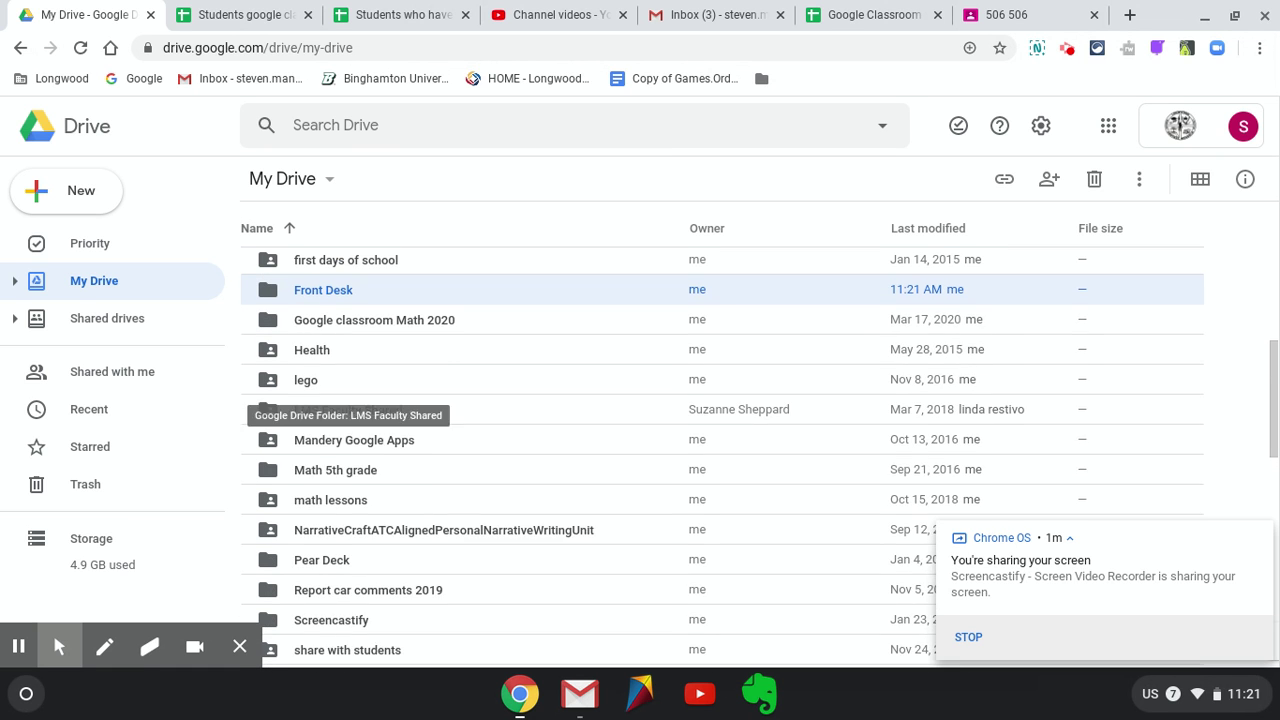
scroll(341, 395, up, 1)
double_click(327, 314)
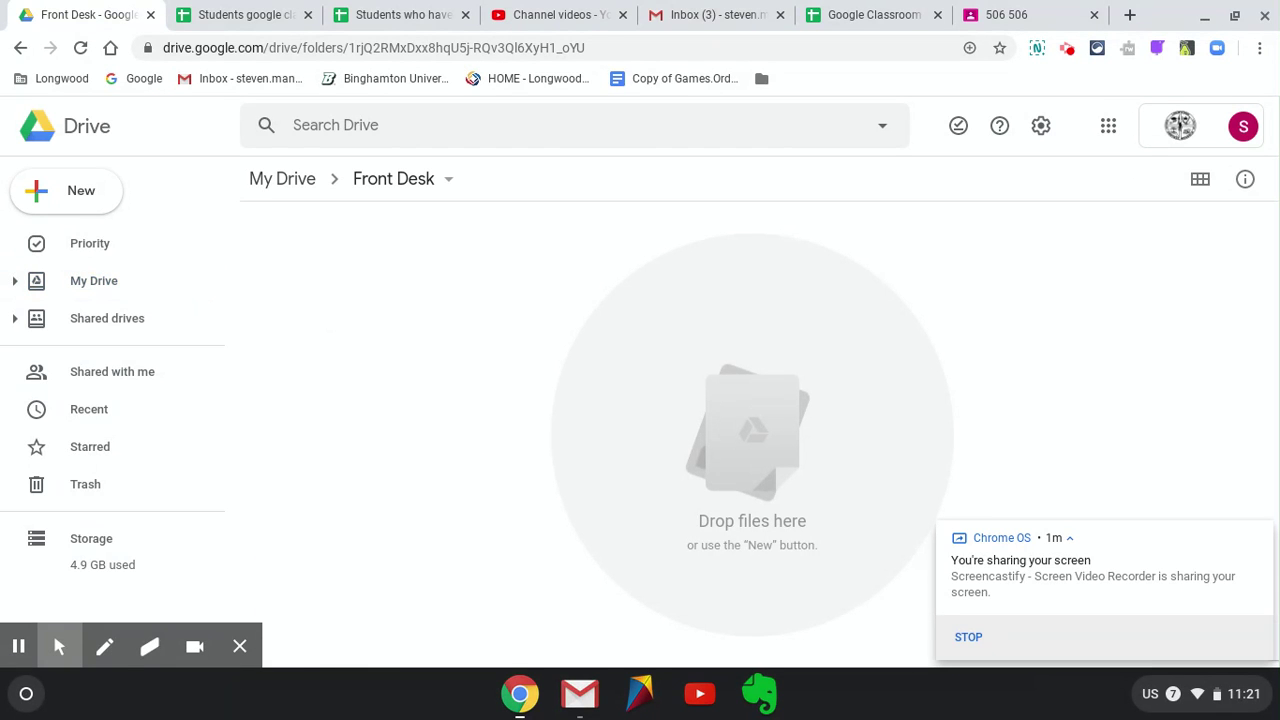
click(77, 202)
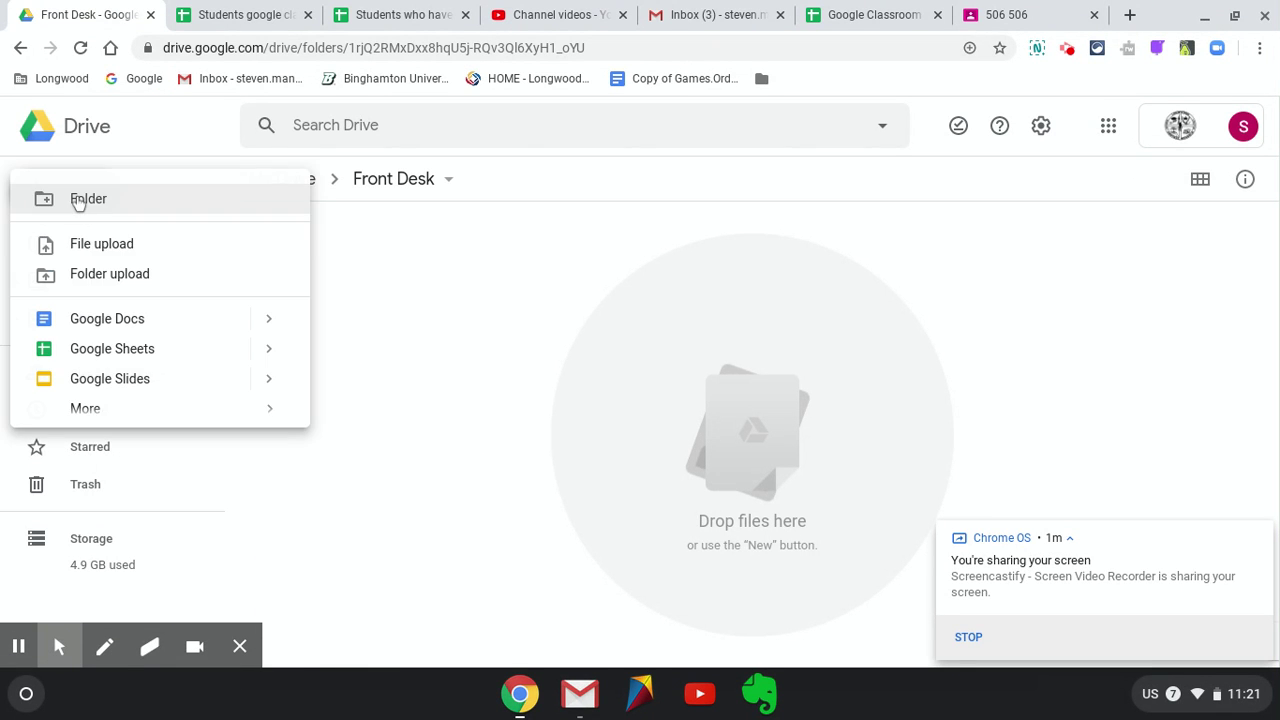
mouse_move(104, 418)
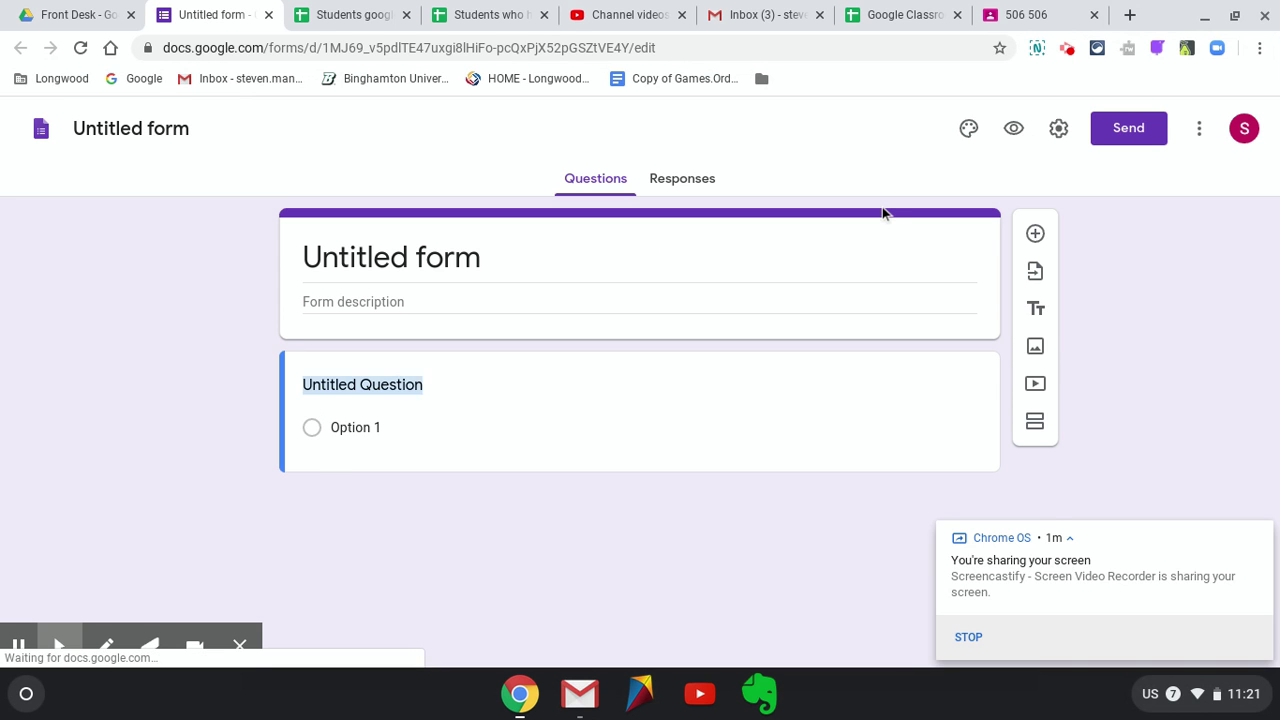
Enable Collect email addresses and Response receipts in the form settings and save
click(1066, 136)
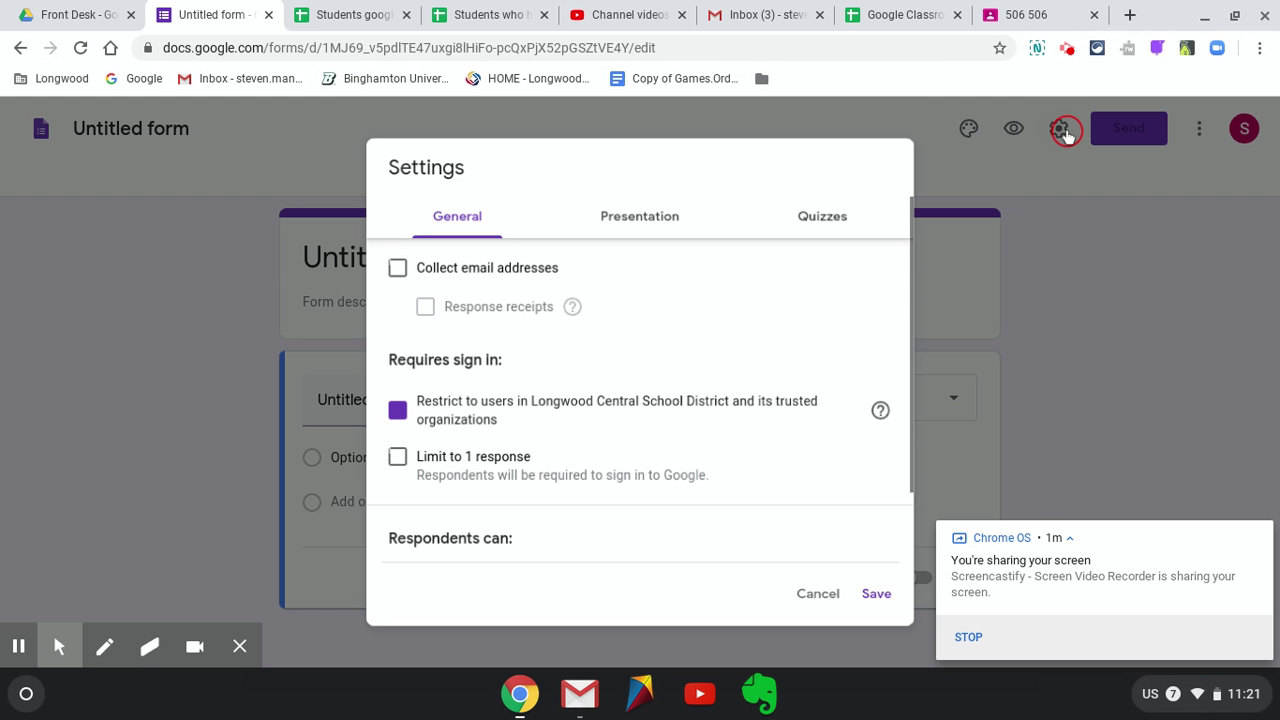
click(396, 278)
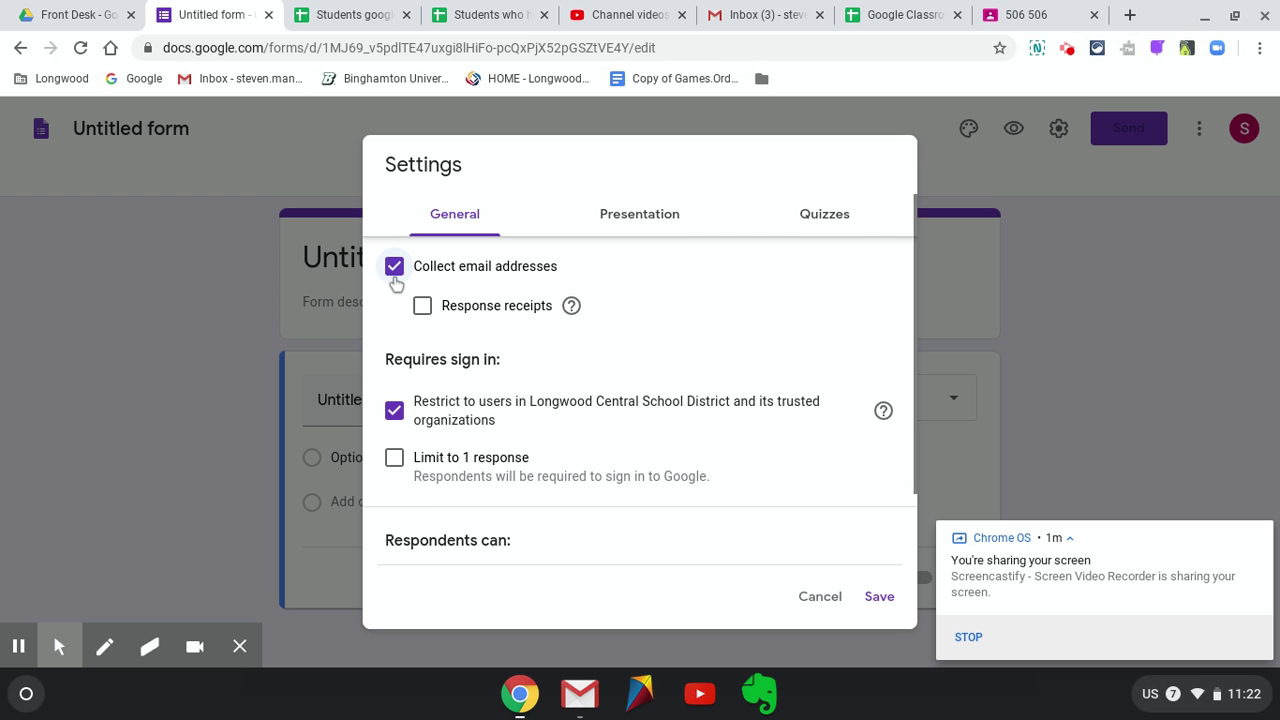
click(423, 305)
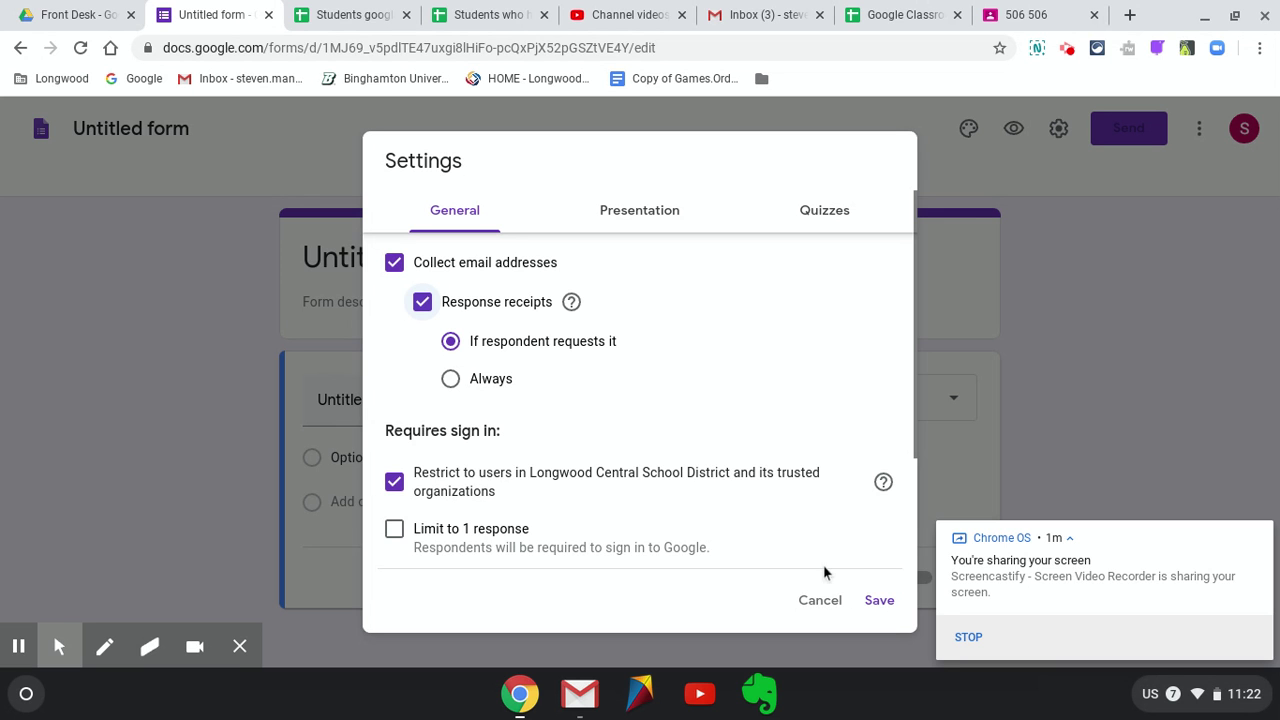
click(880, 601)
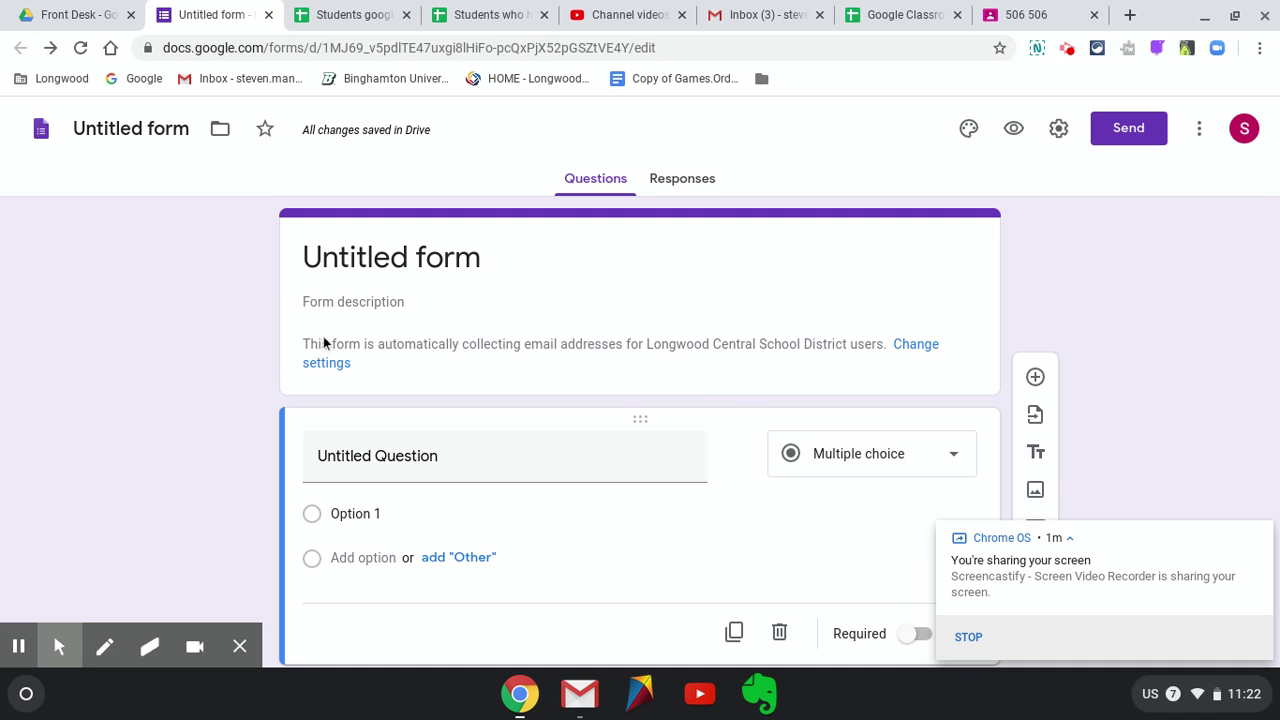
Change the first question's type from Multiple choice to Paragraph
click(104, 646)
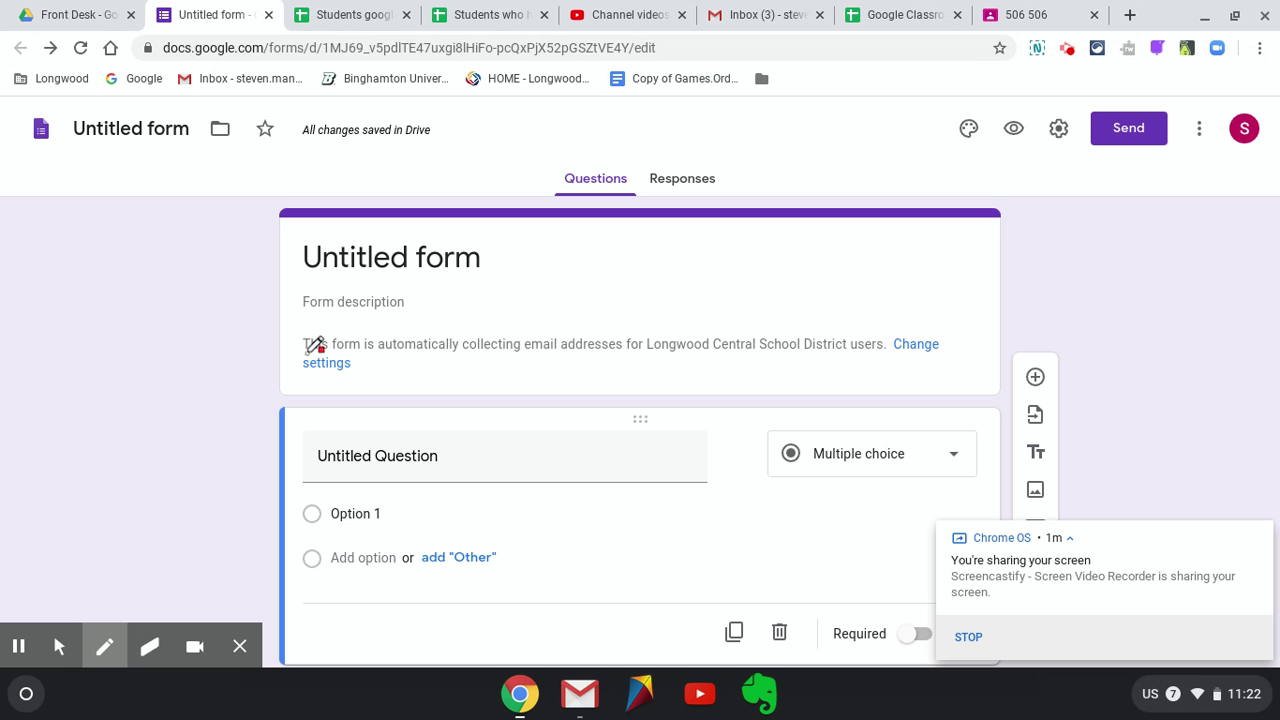
drag(307, 356, 838, 362)
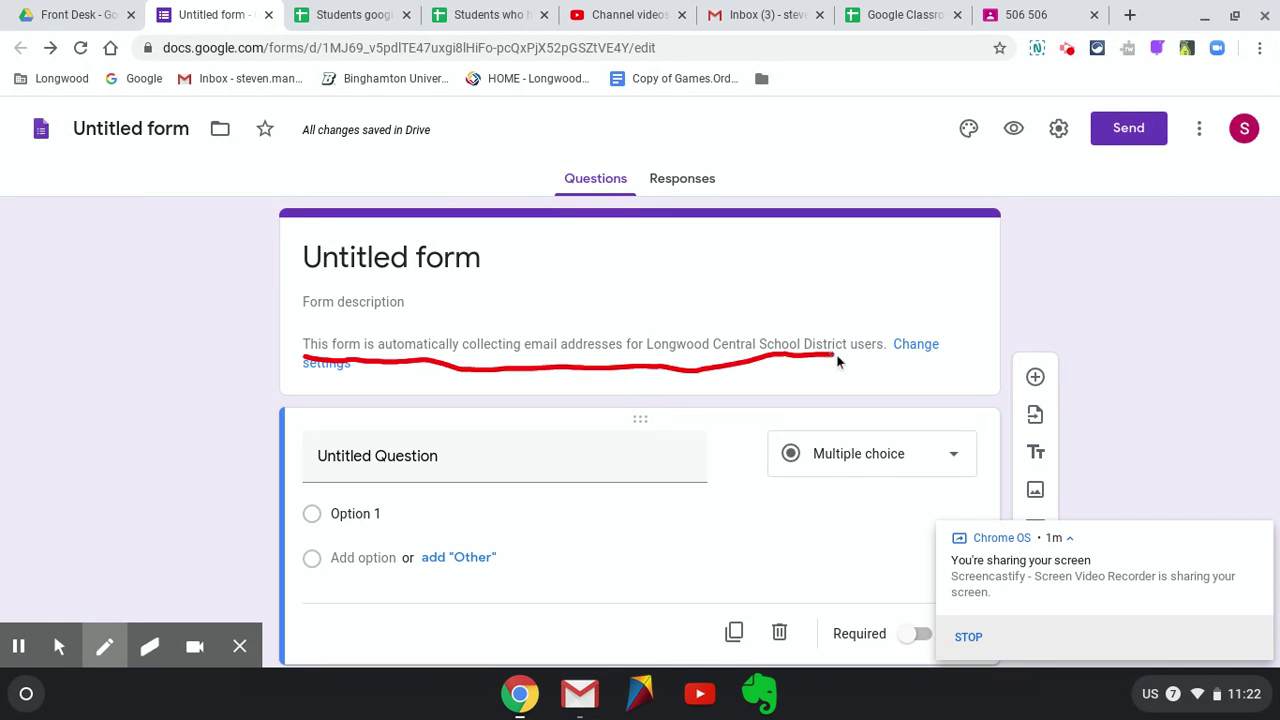
click(59, 646)
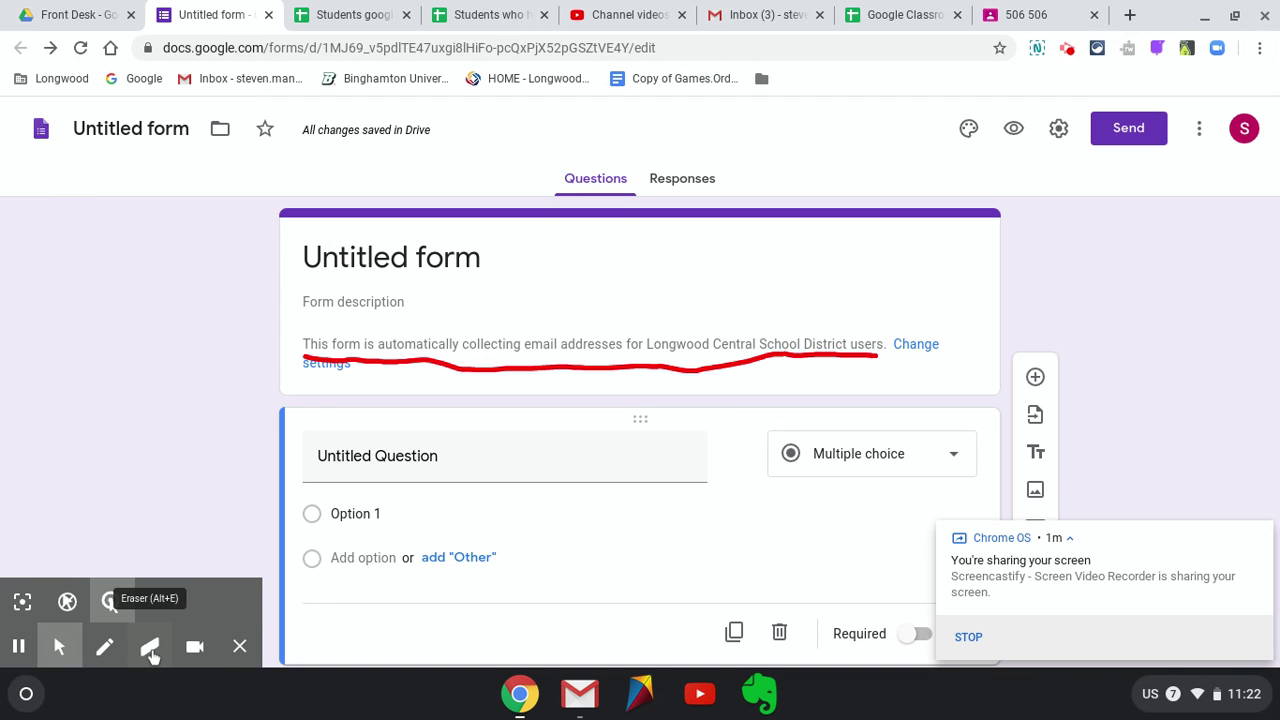
click(151, 654)
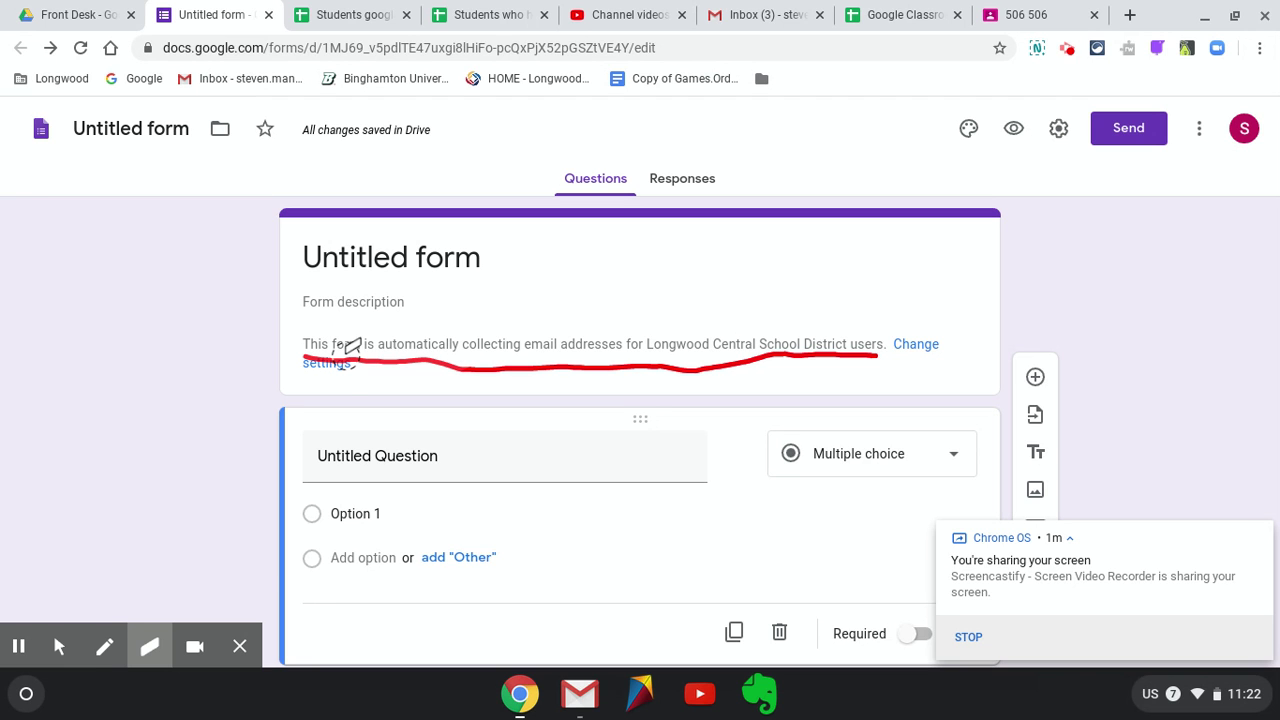
mouse_move(153, 665)
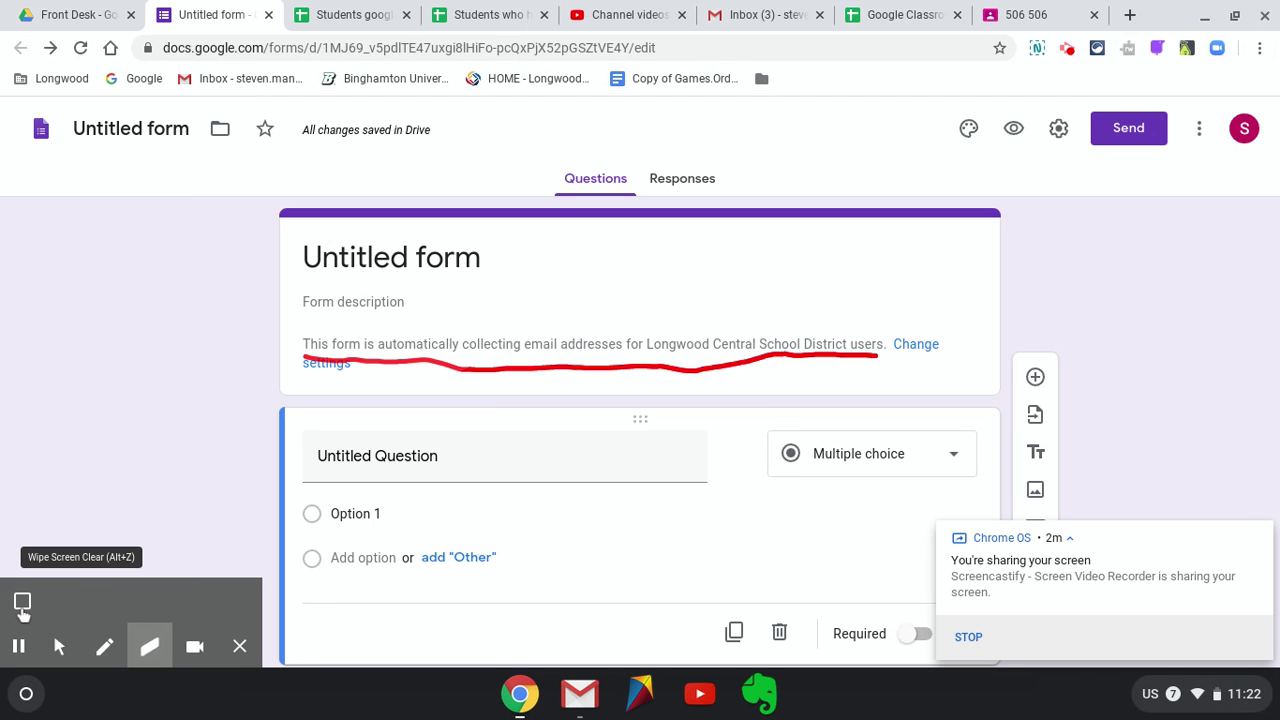
click(22, 605)
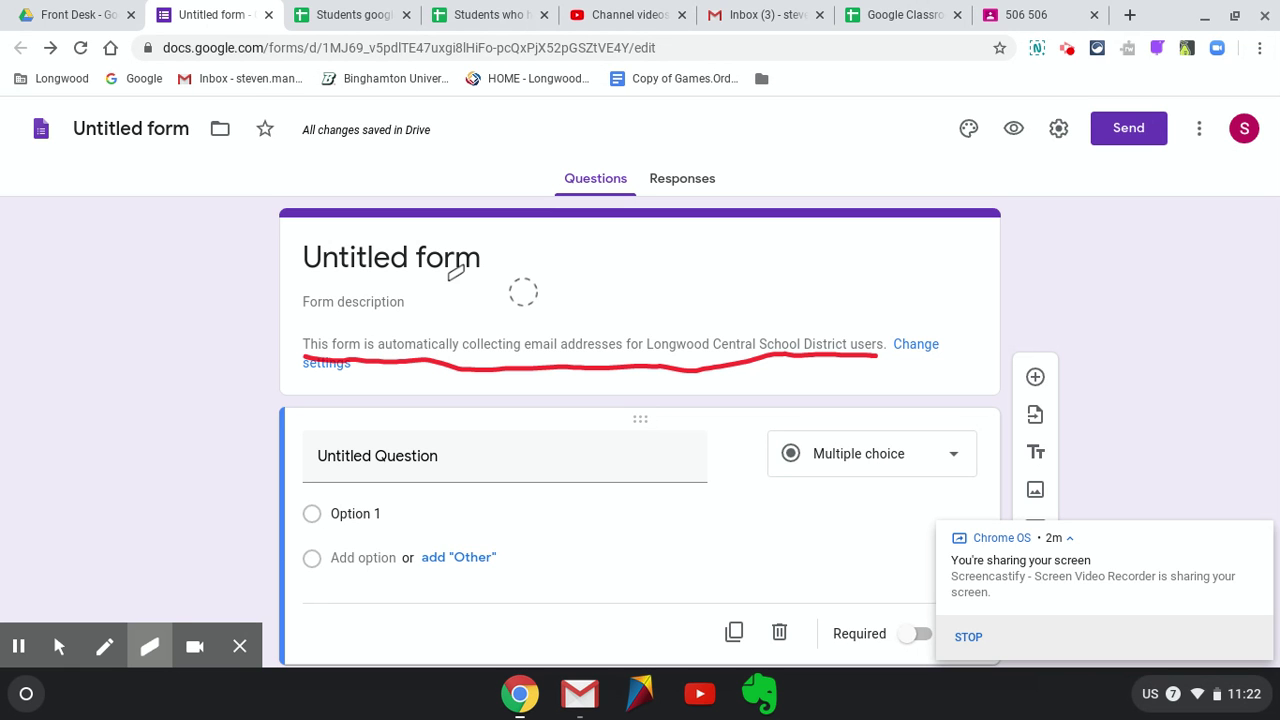
click(59, 646)
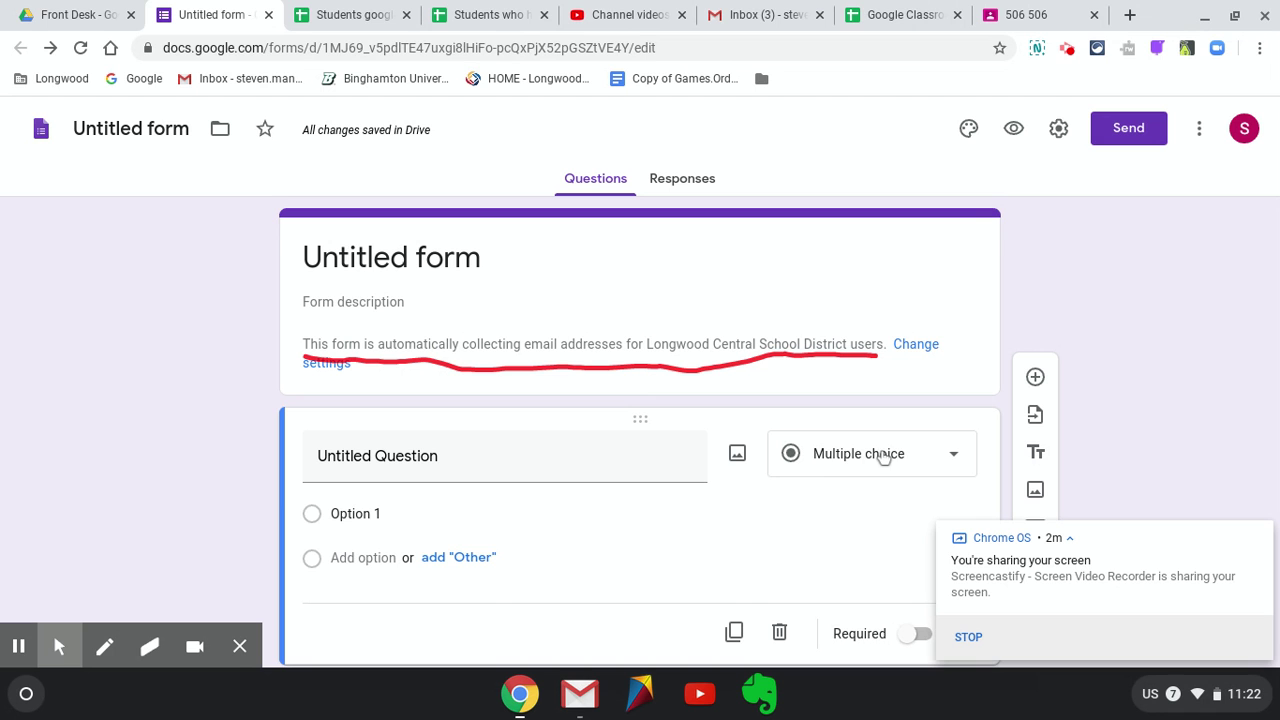
click(951, 457)
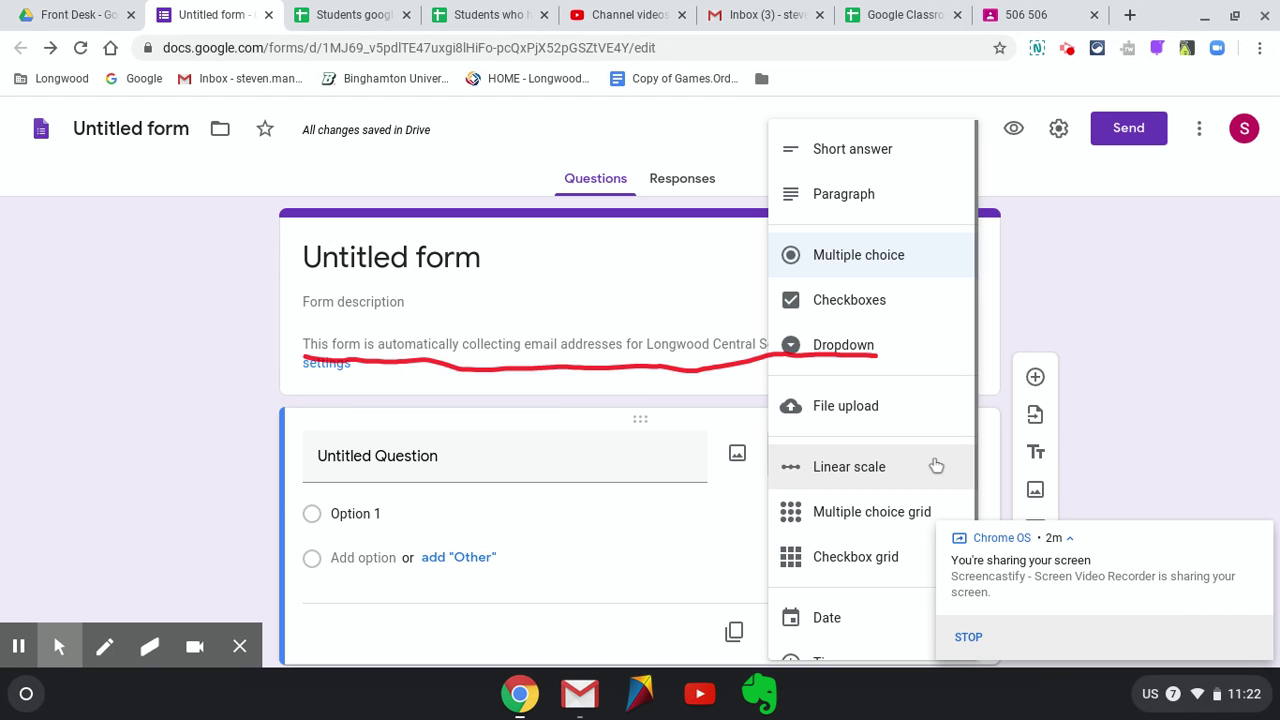
click(846, 201)
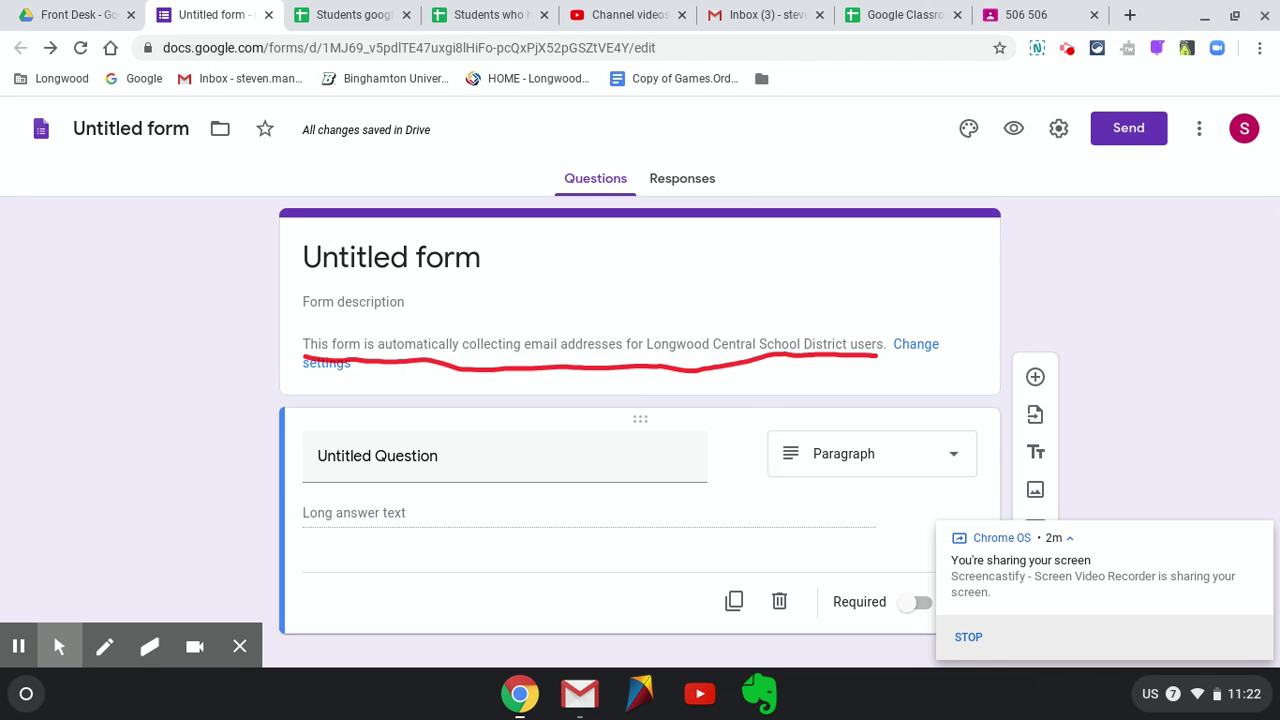
Paste the PDF's question 1 as the first question's title, separating 'family' and 'have'
click(786, 15)
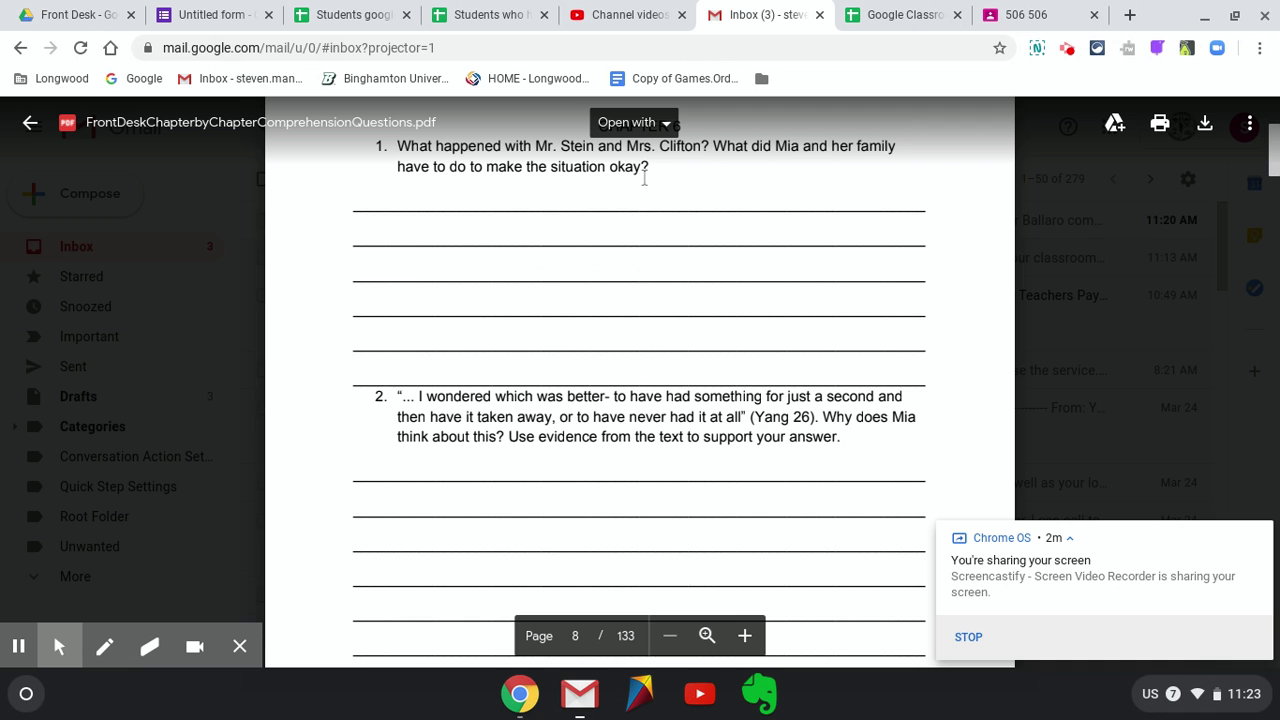
drag(650, 167, 403, 150)
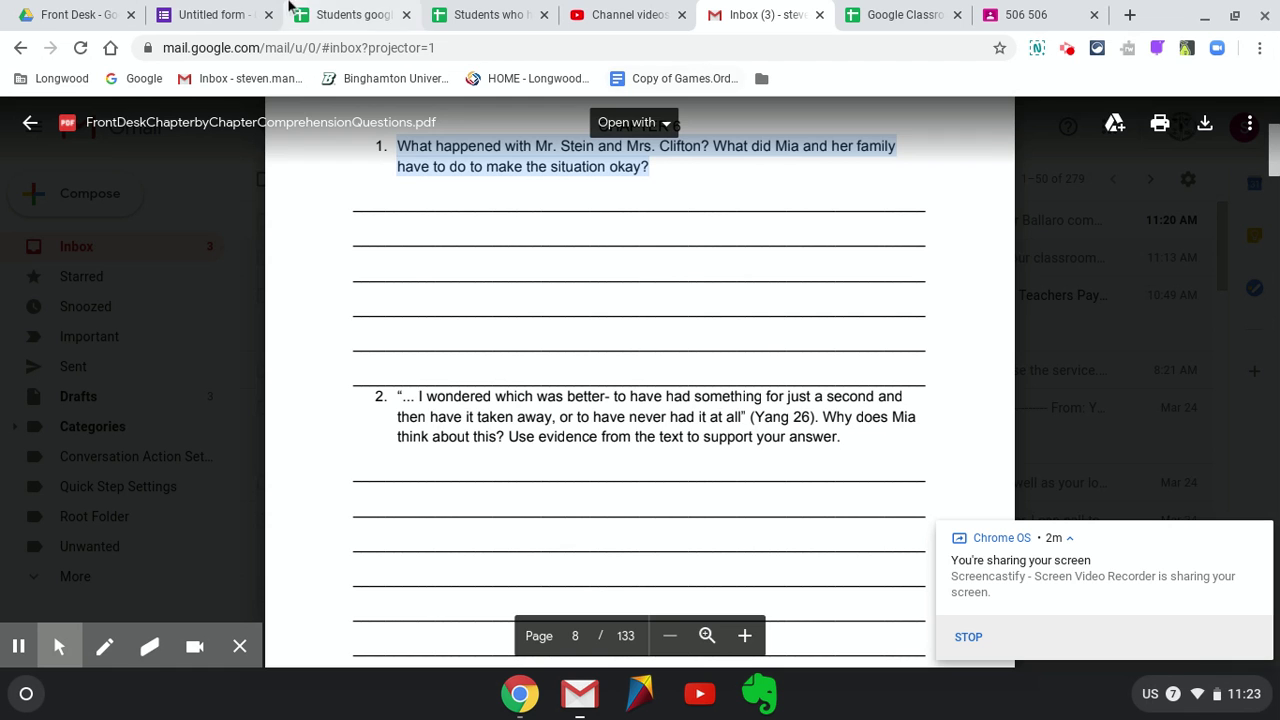
click(232, 18)
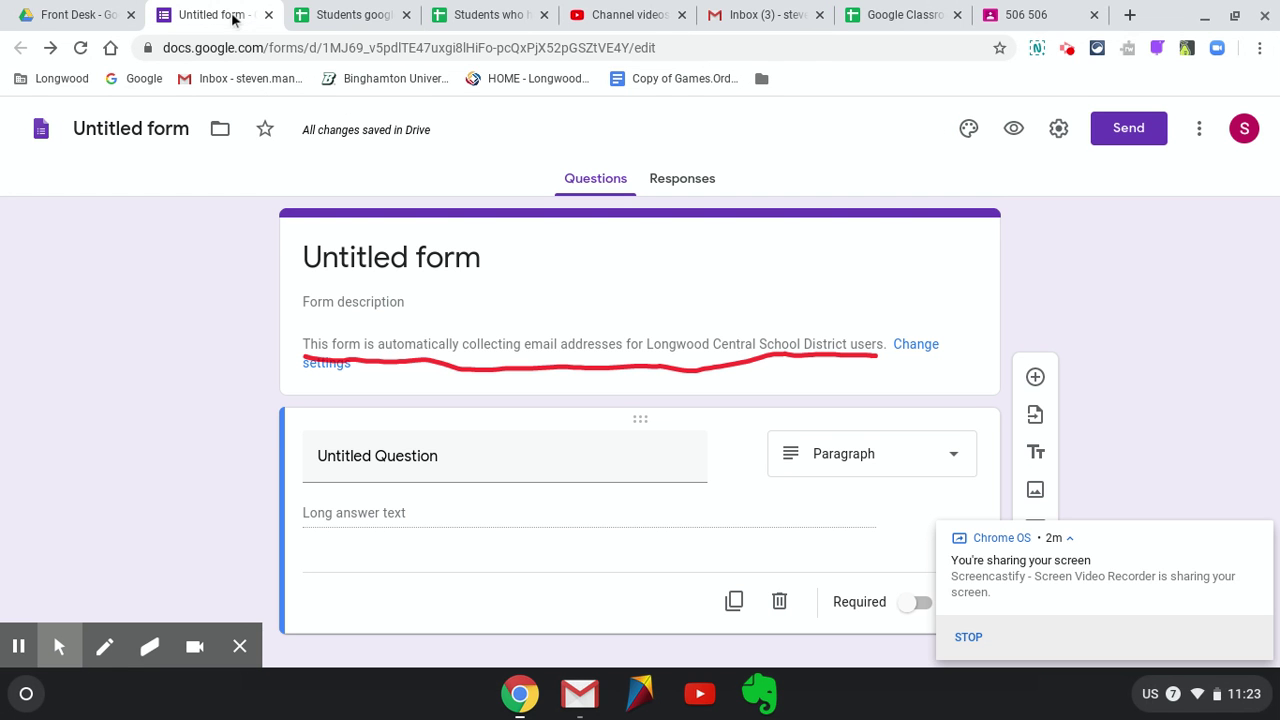
click(396, 455)
text(What happened with Mr. Stein and Mrs. Clifton? What did Mia and her familyhave to do to make the situation okay?)
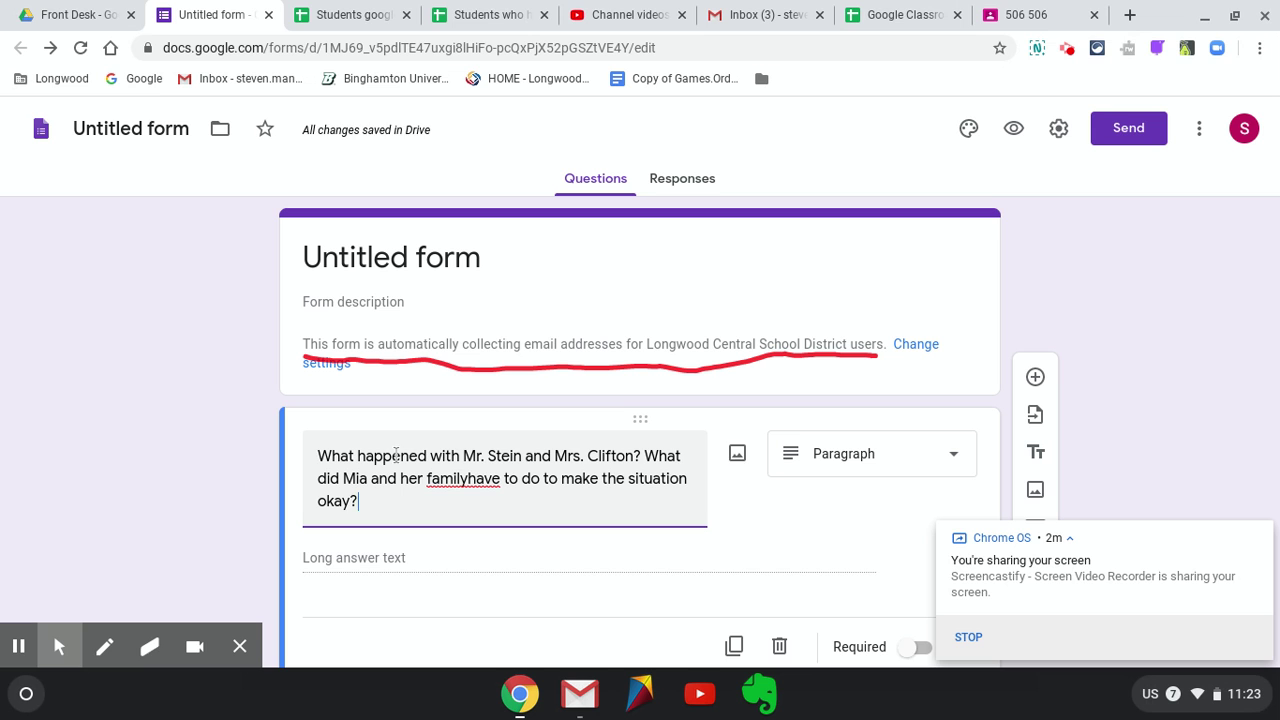
click(463, 480)
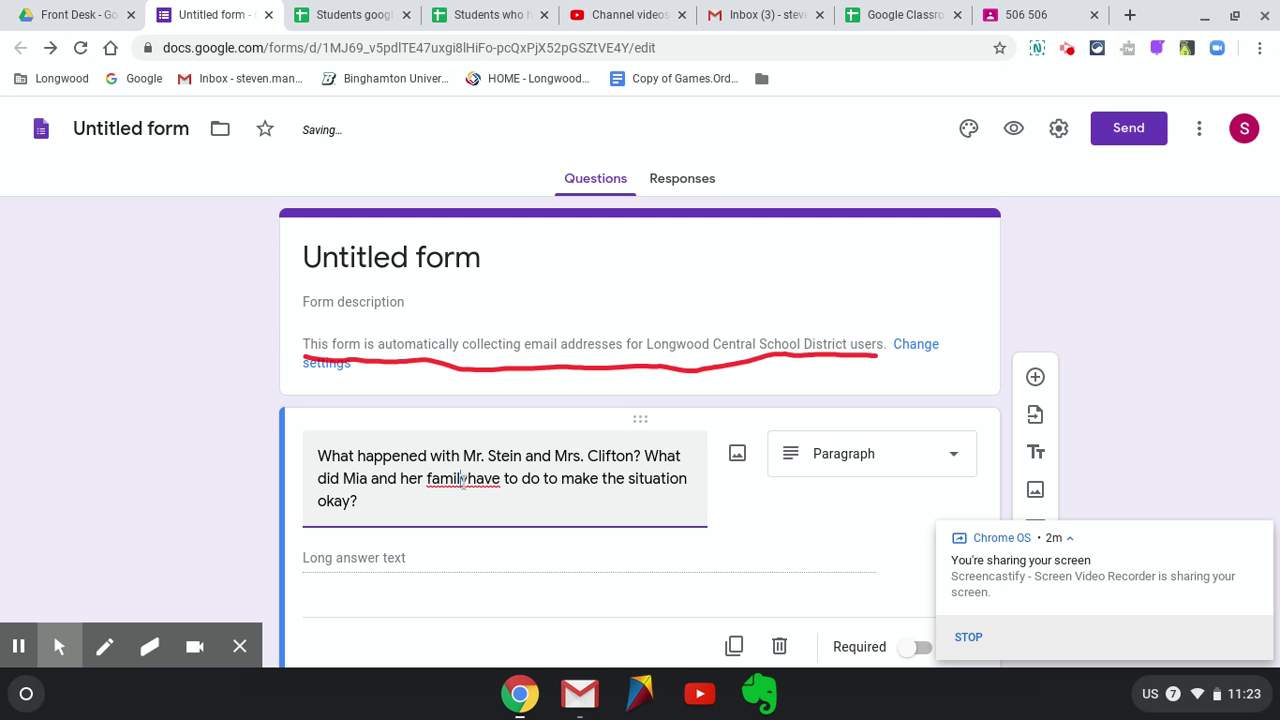
click(811, 508)
Add a second question and title the form 'Chapter 6'
scroll(811, 508, down, 1)
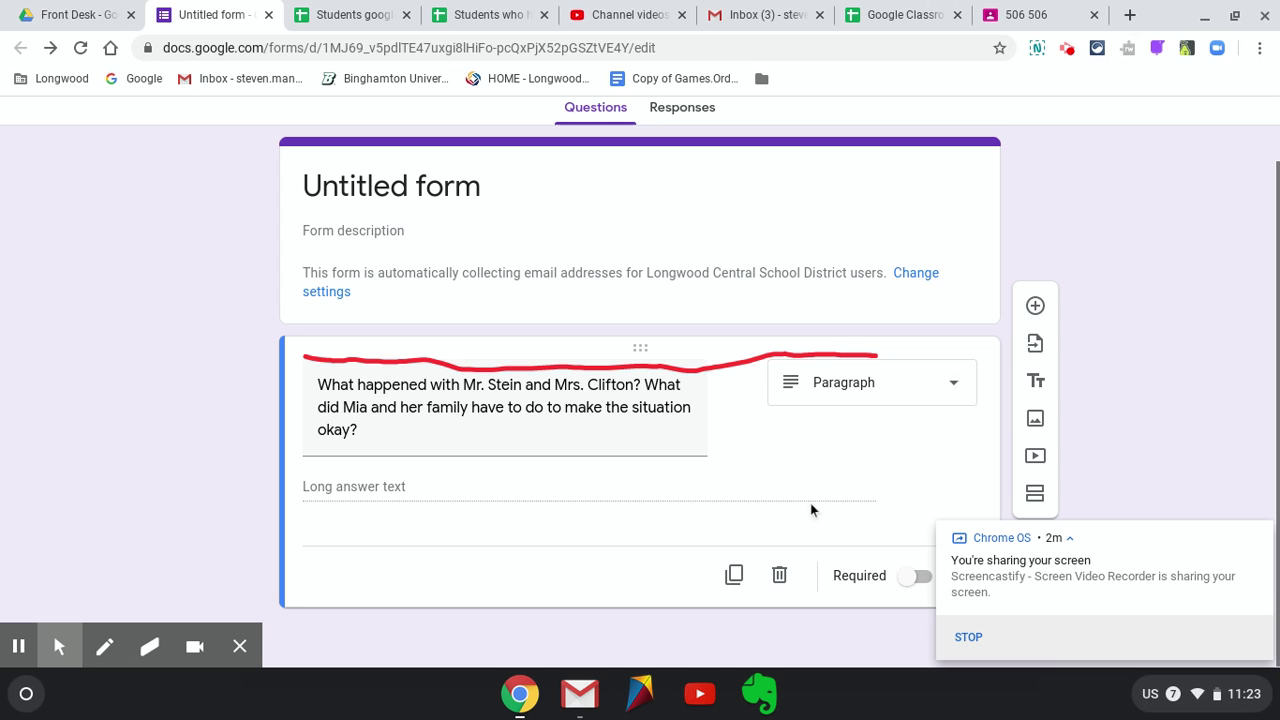
click(1035, 305)
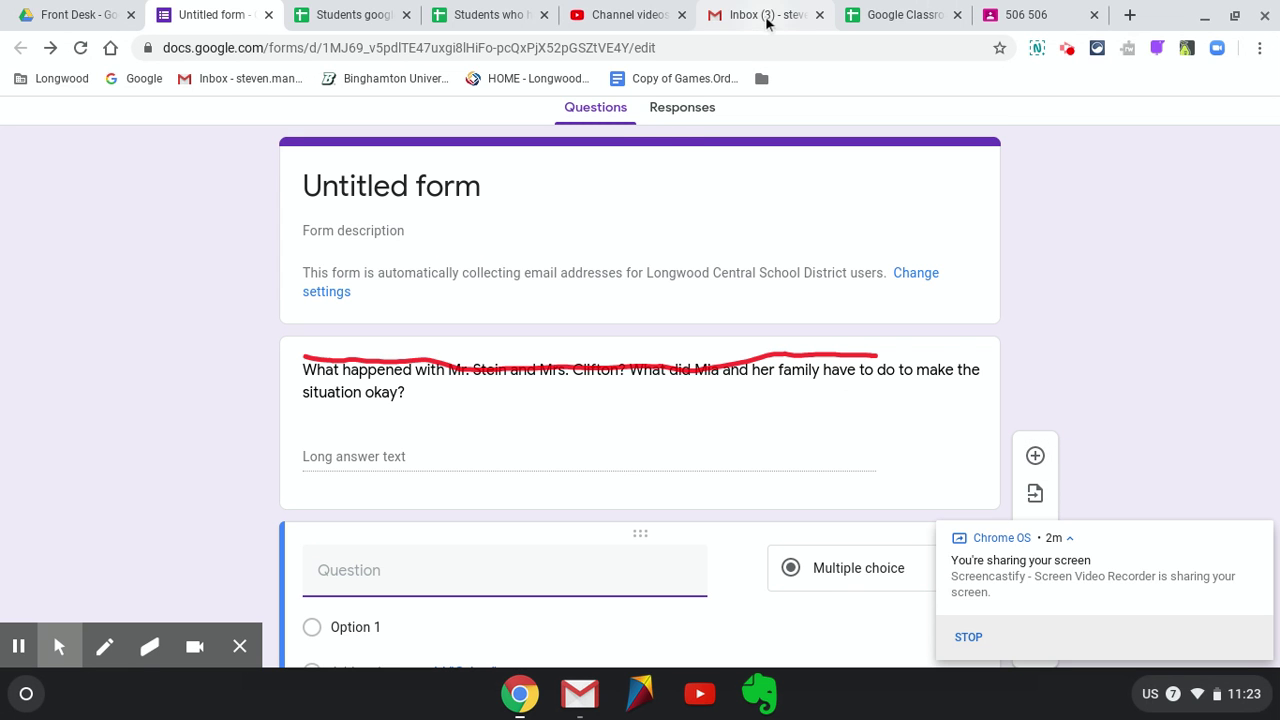
click(428, 186)
text(Ch)
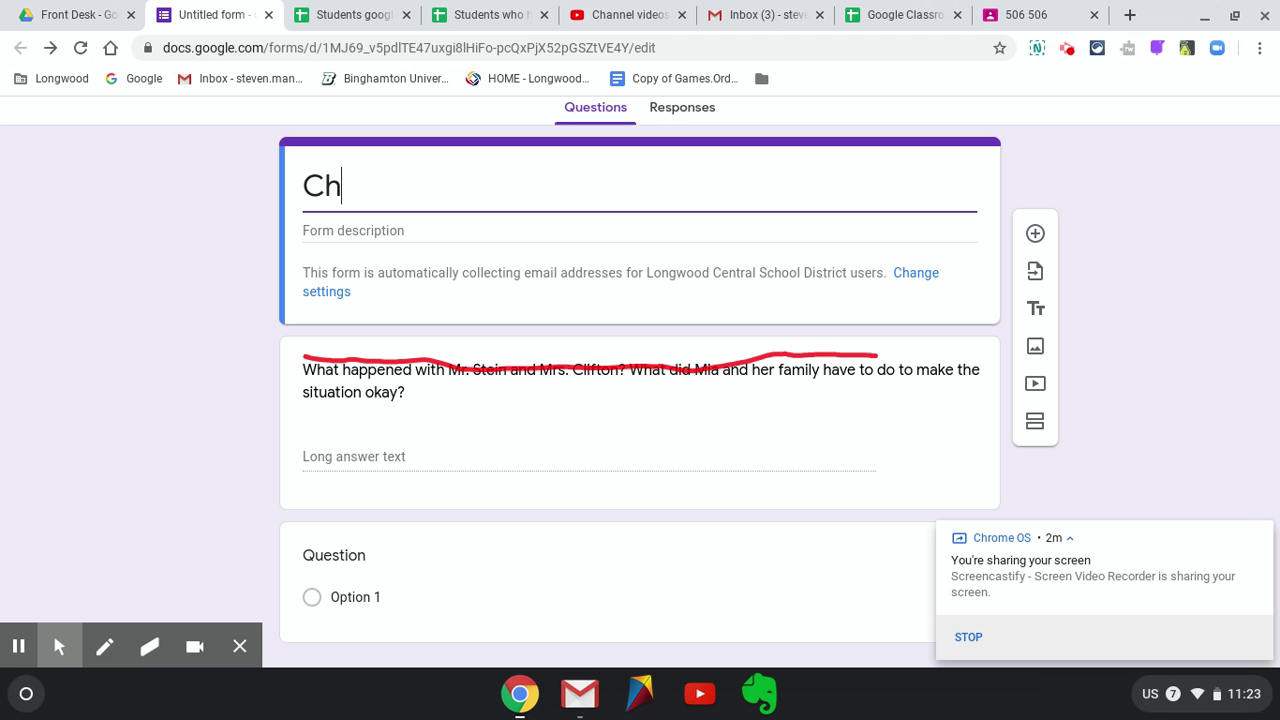
text(apter 6)
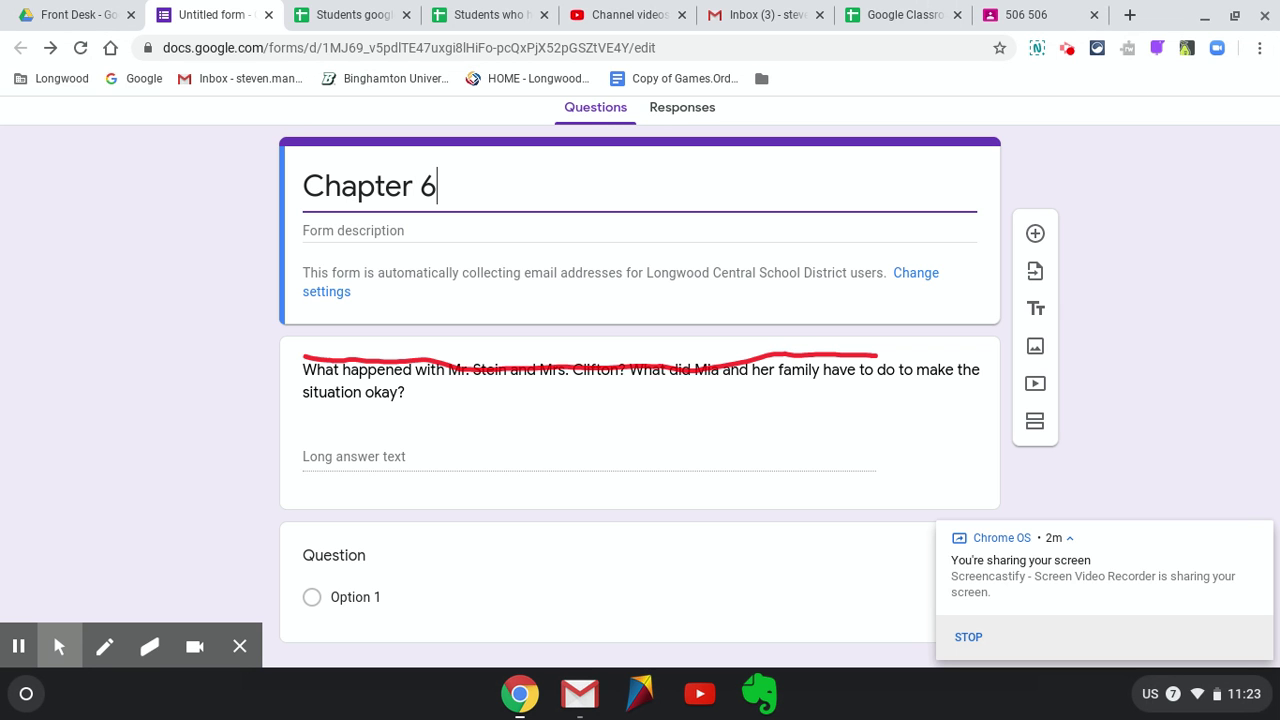
click(712, 14)
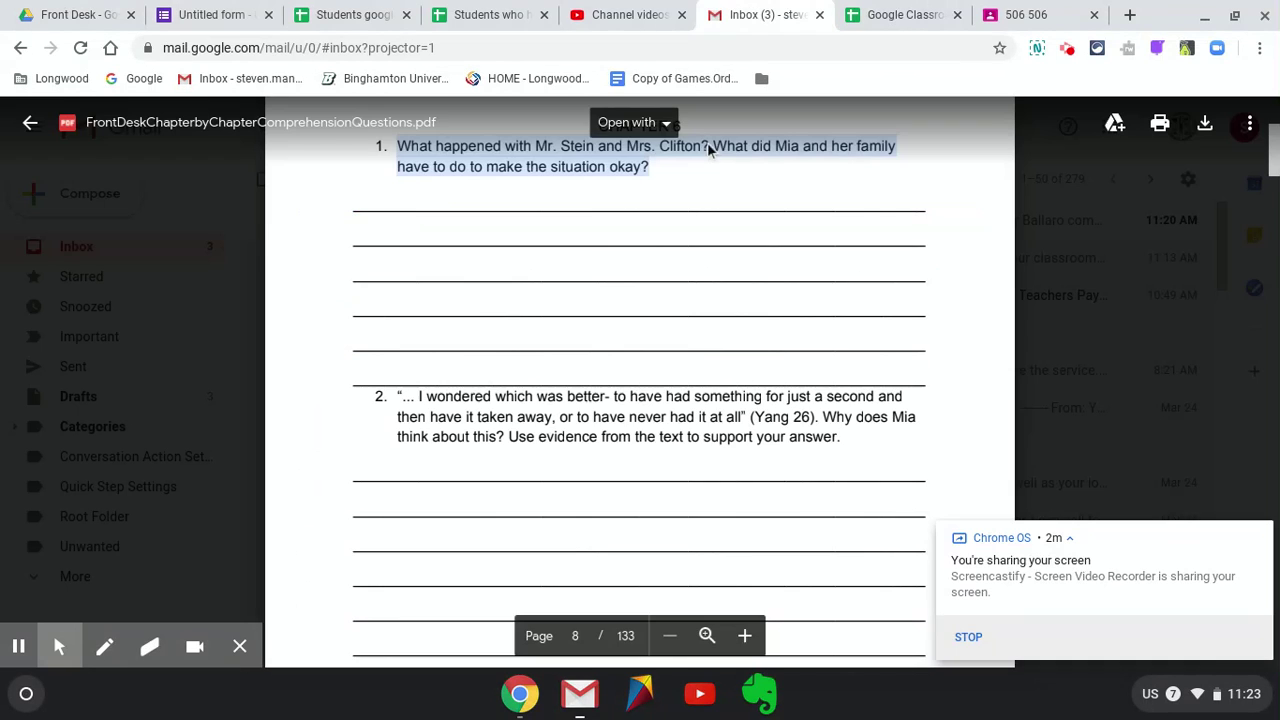
Paste the PDF's question 2 into the new question and make it a Paragraph question
click(393, 396)
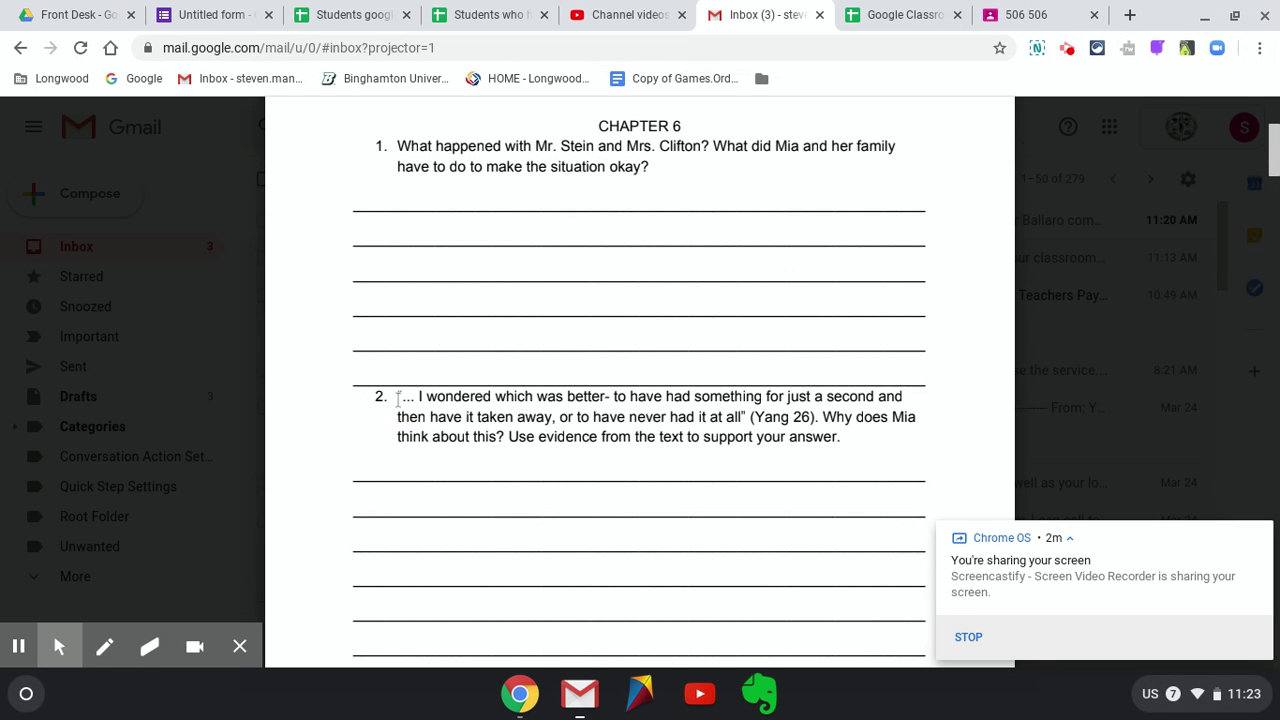
drag(397, 396, 845, 441)
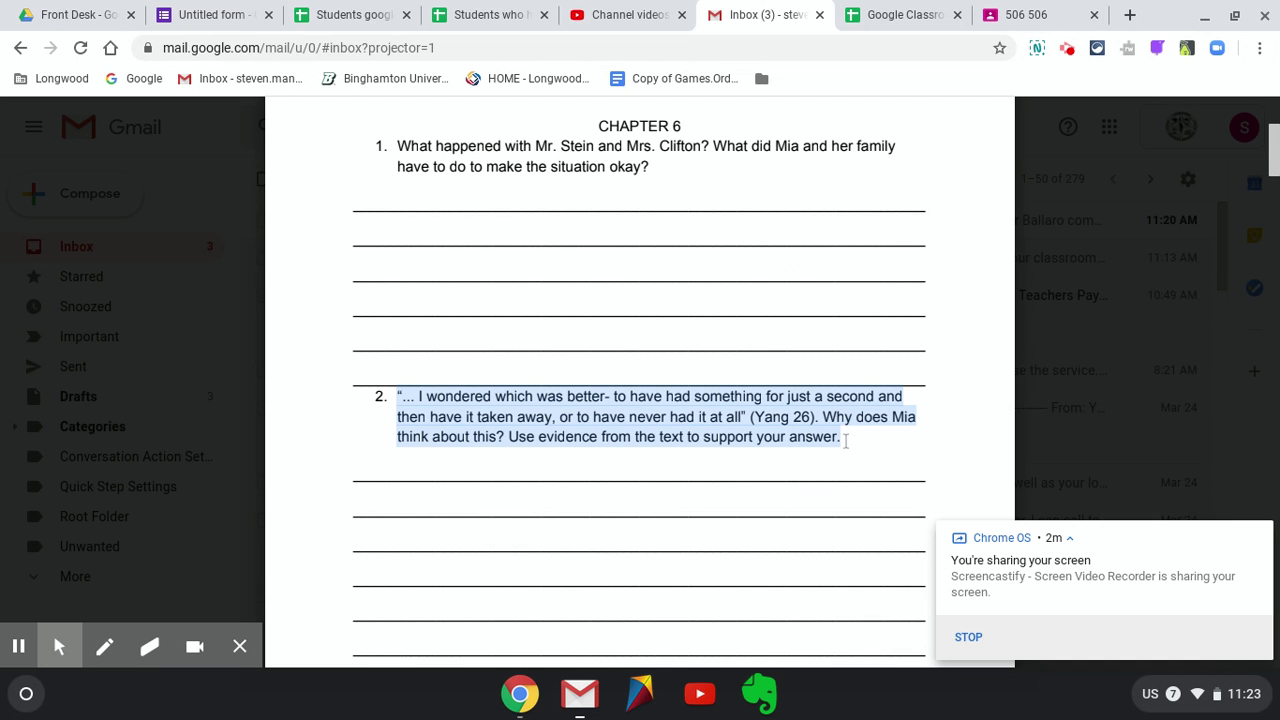
click(200, 14)
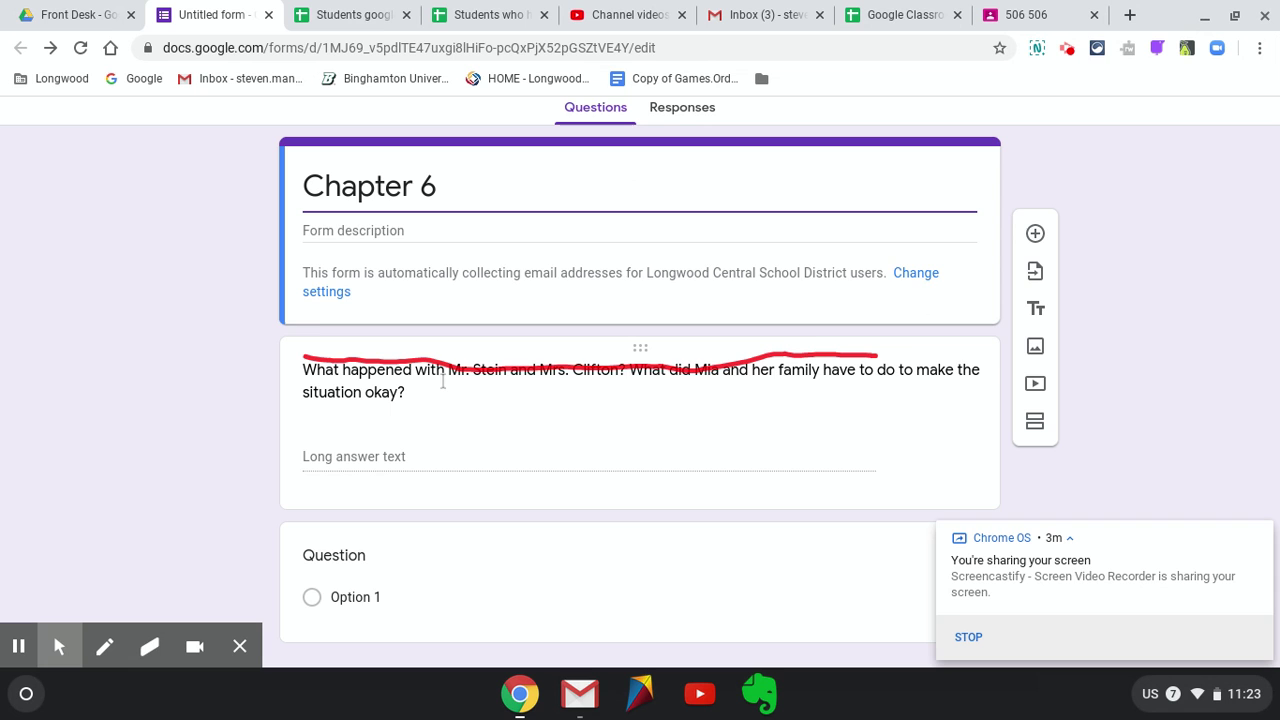
scroll(546, 434, down, 1)
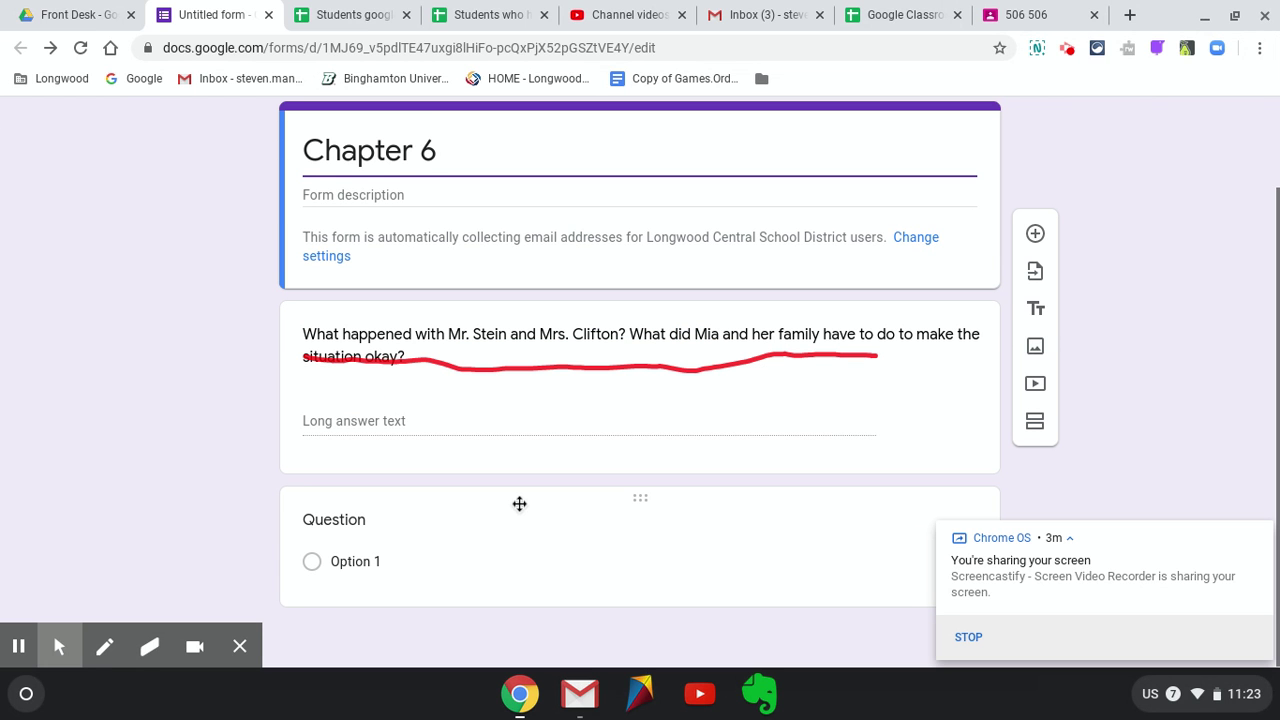
click(571, 538)
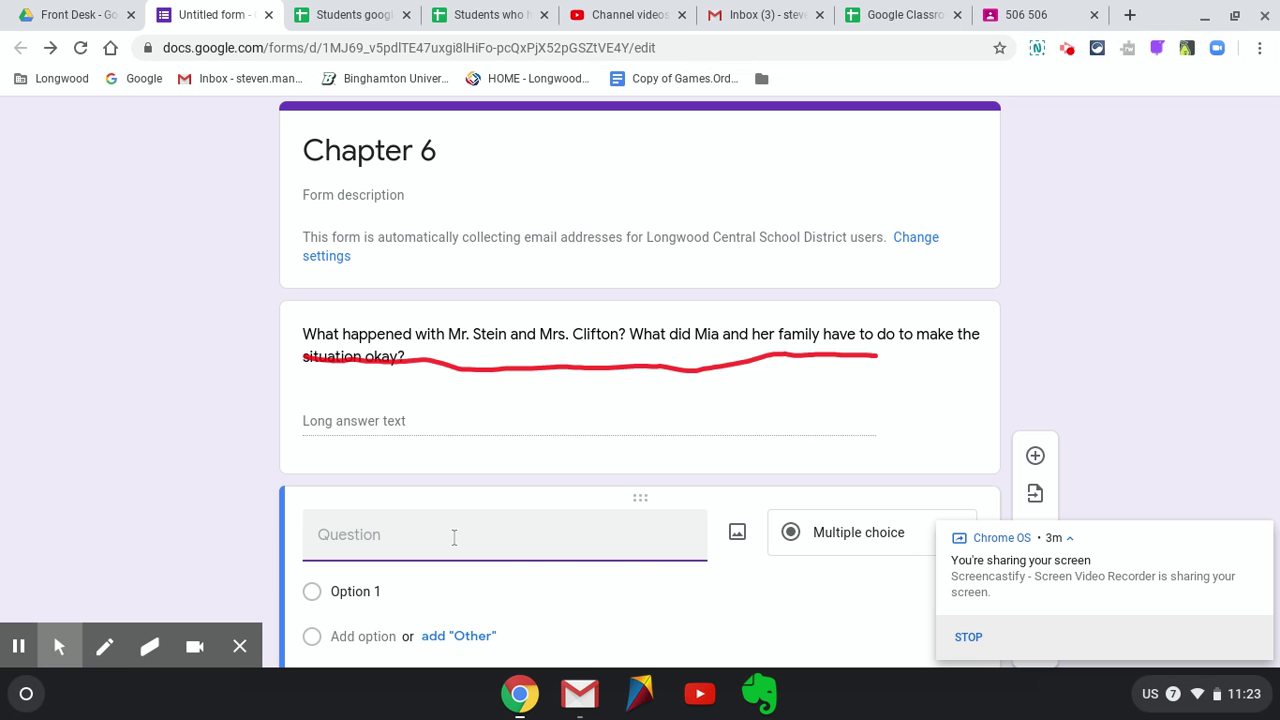
text("... I wondered which was better- to have had something for just a second andthen have it taken away, or to have never had it at all" (Yang 26). Why does Miathink about this? Use evidence from the text to support your answer.)
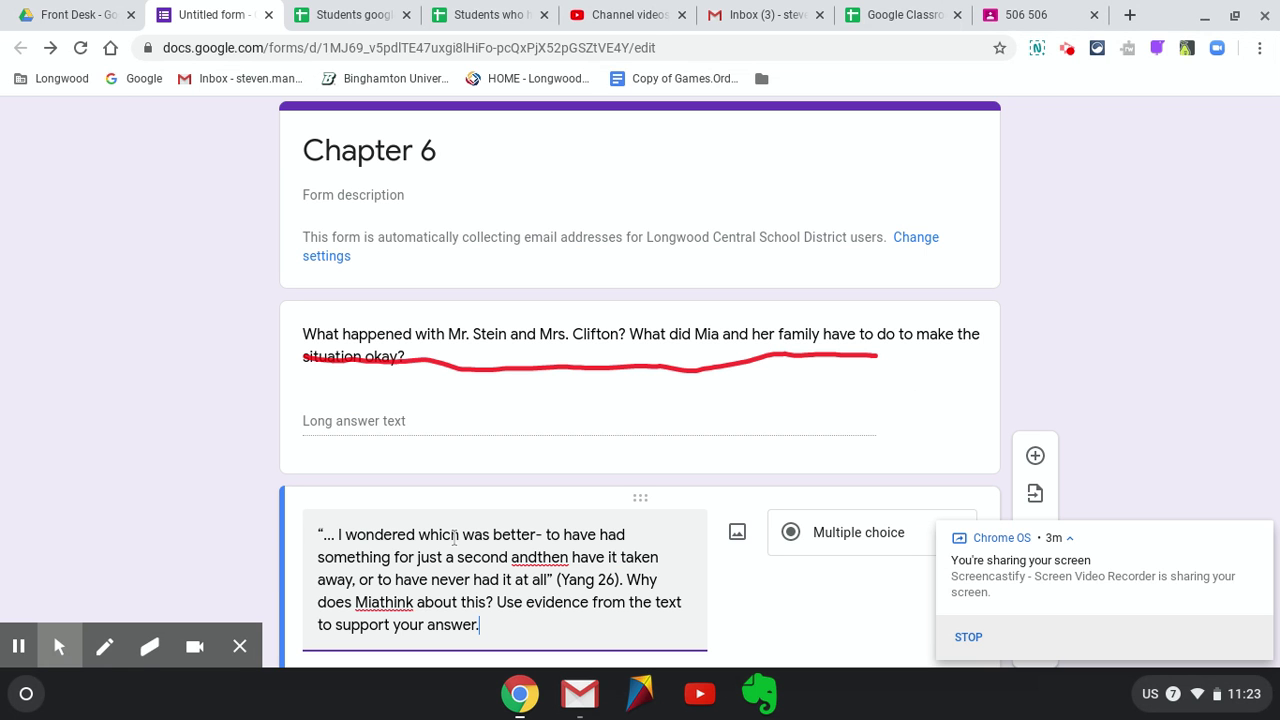
click(866, 550)
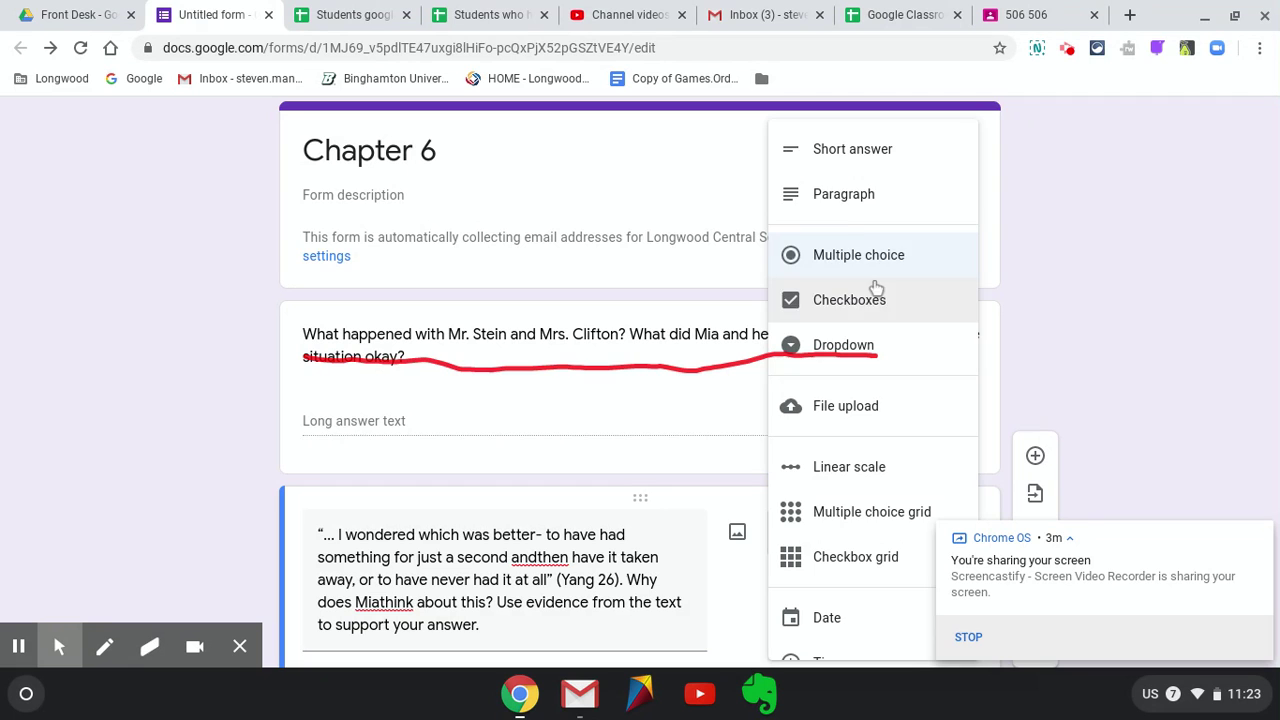
click(852, 200)
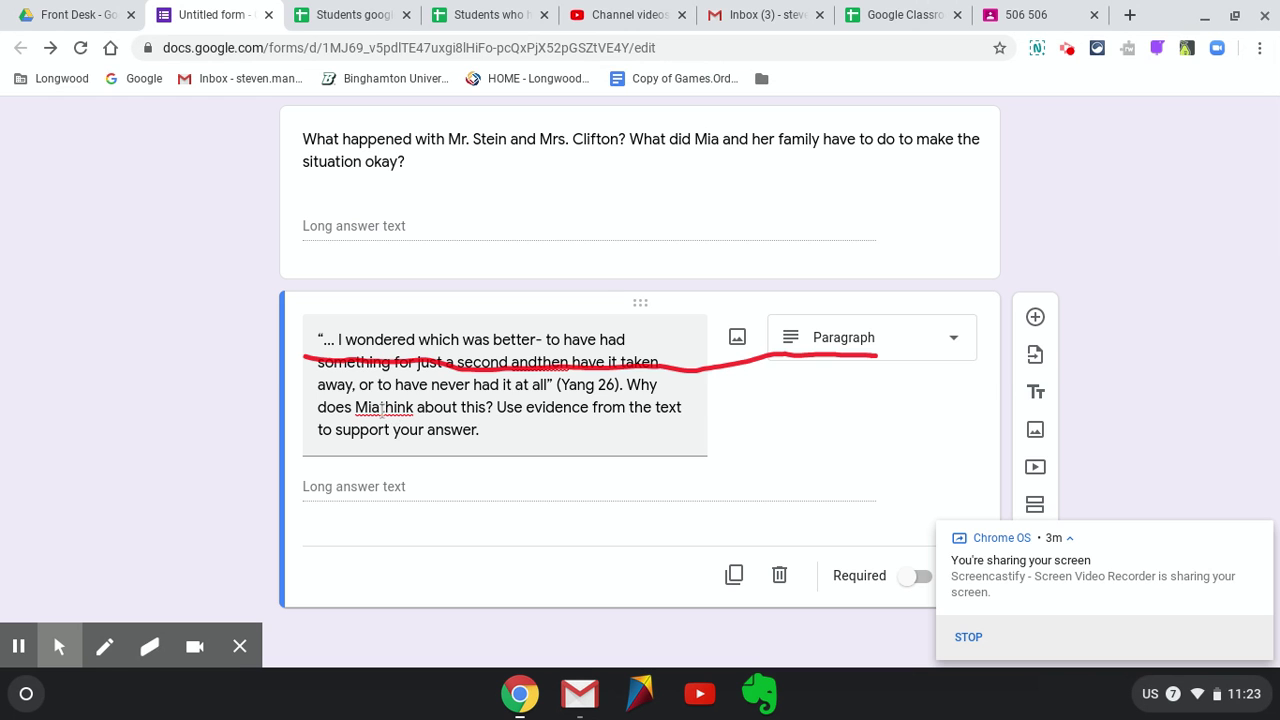
Re-paste question 2's text and correct 'andthen' to 'and then' and 'Miathink' to 'Mia think'
key(ctrl+a)
key(ctrl+c)
key(BackSpace)
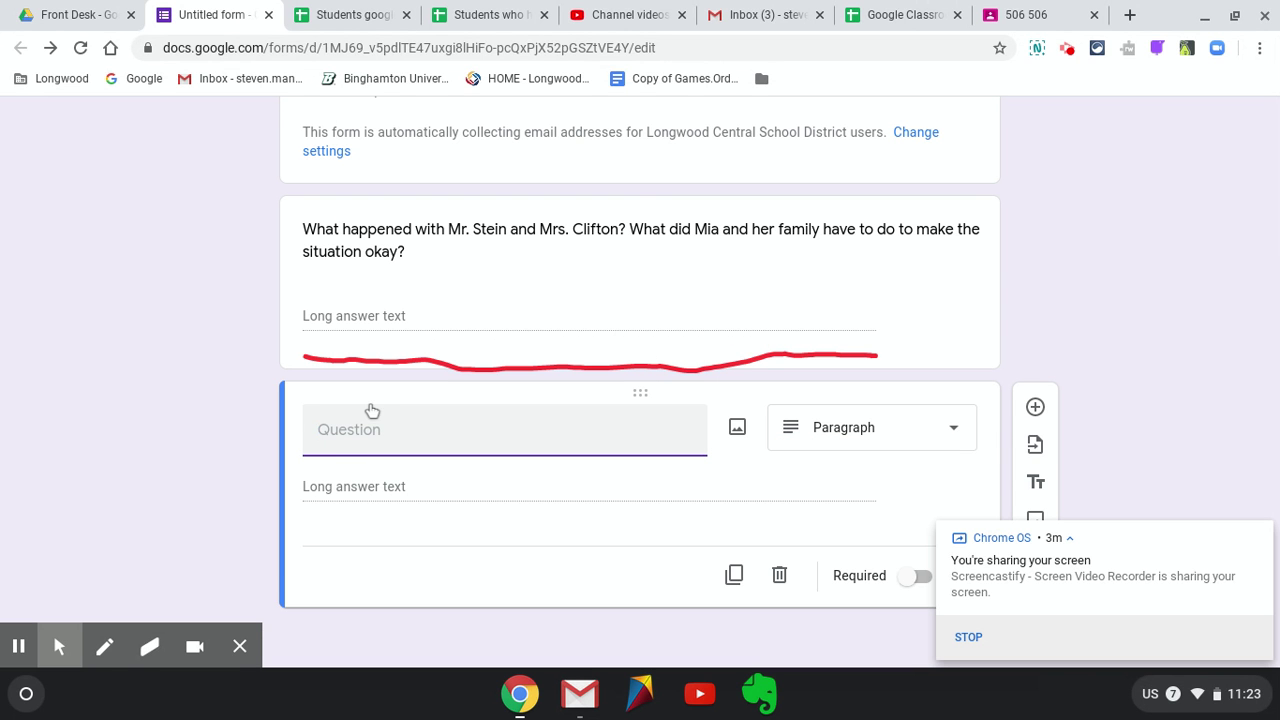
scroll(420, 334, up, 3)
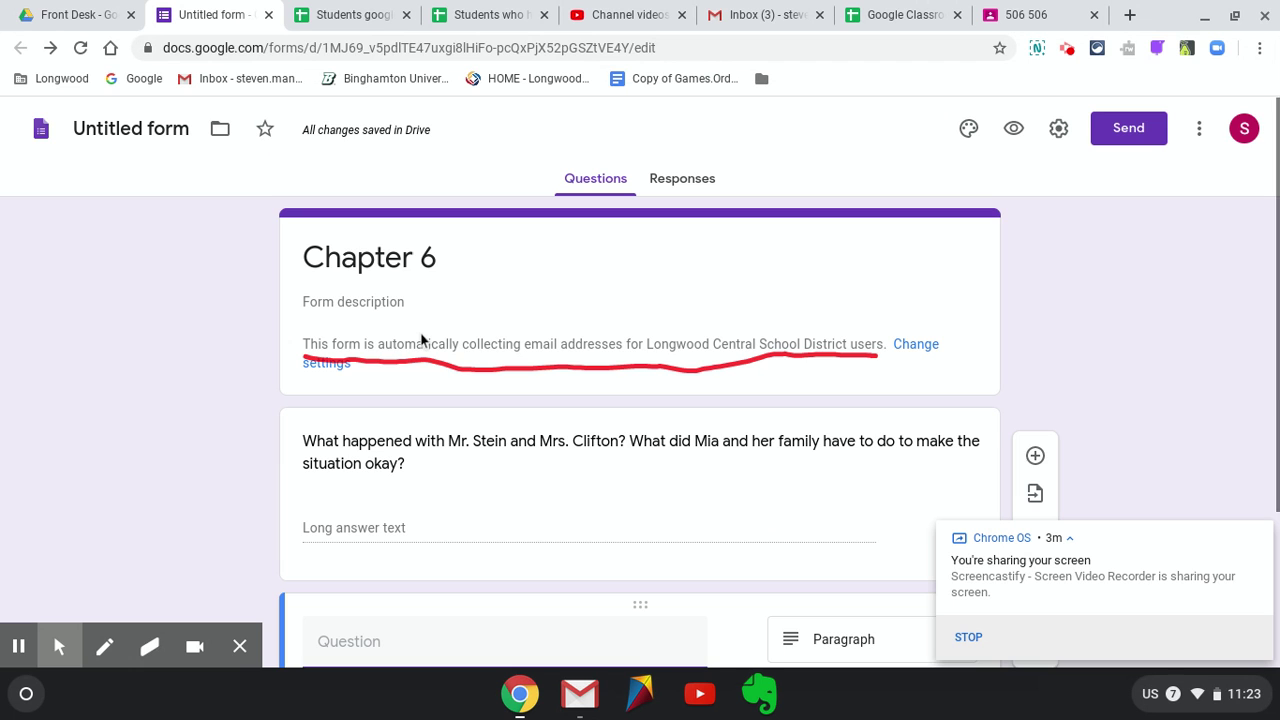
scroll(519, 428, down, 3)
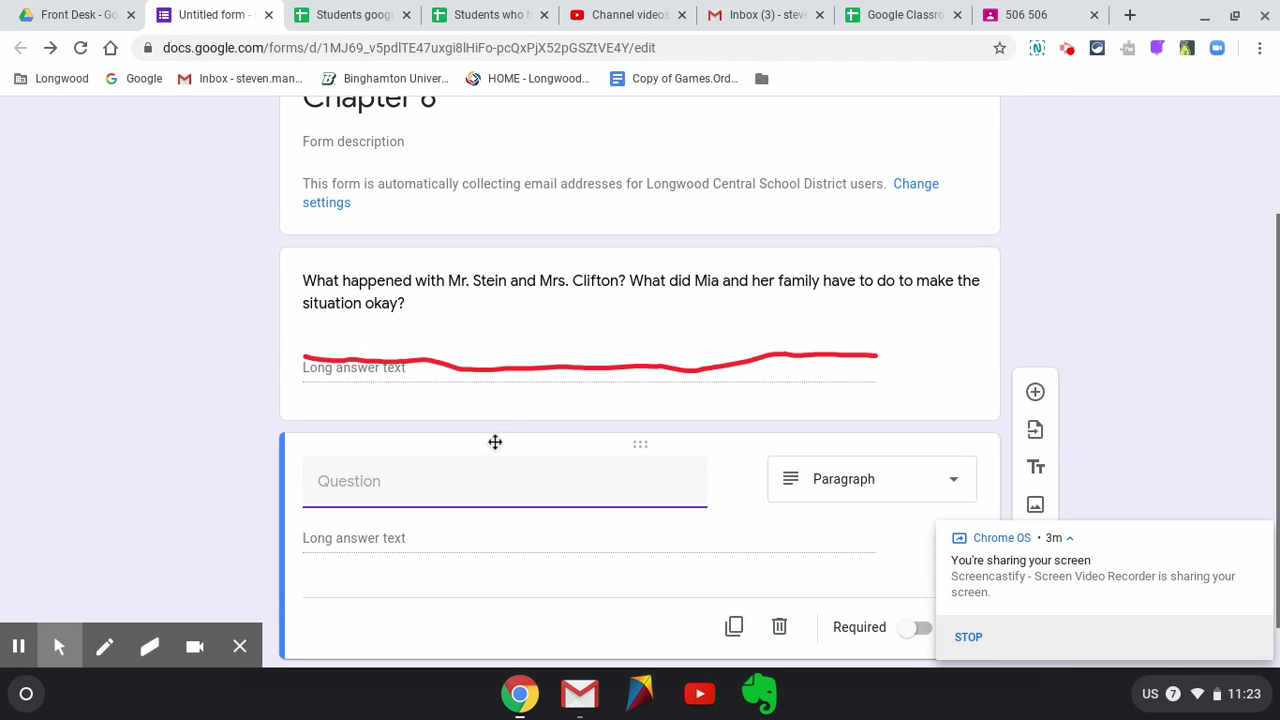
click(458, 481)
key(ctrl+v)
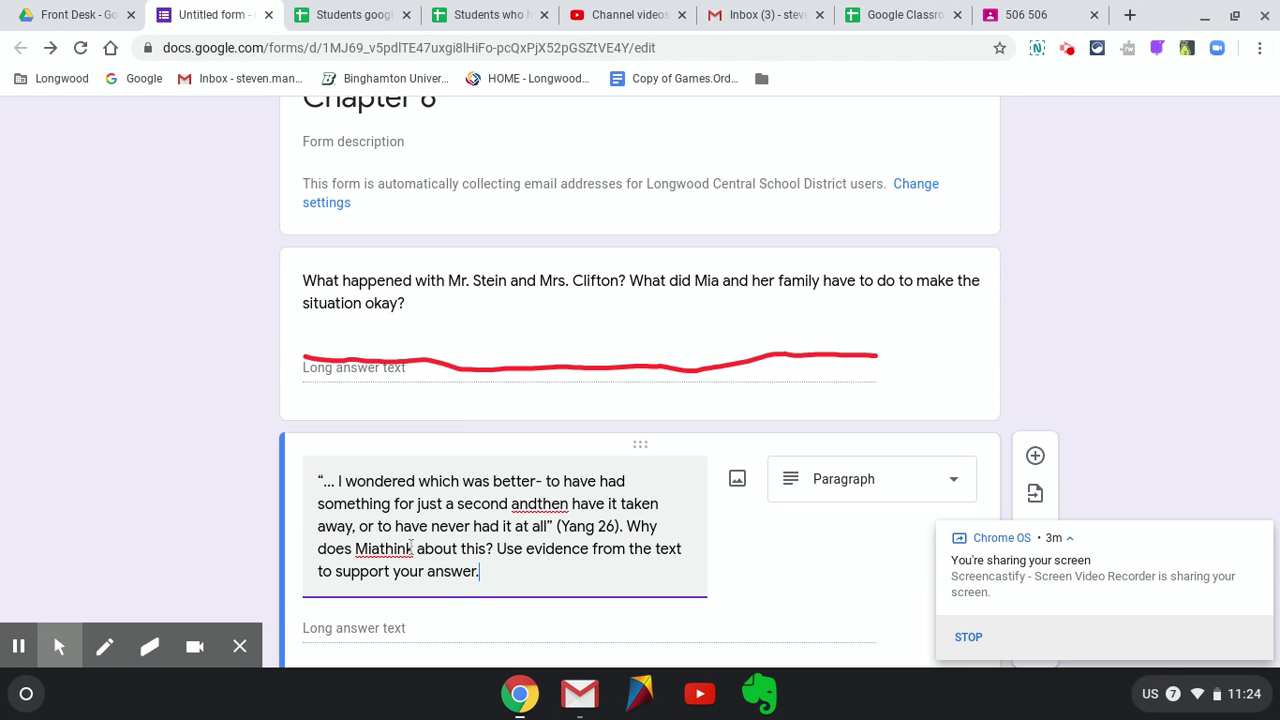
click(540, 503)
click(380, 548)
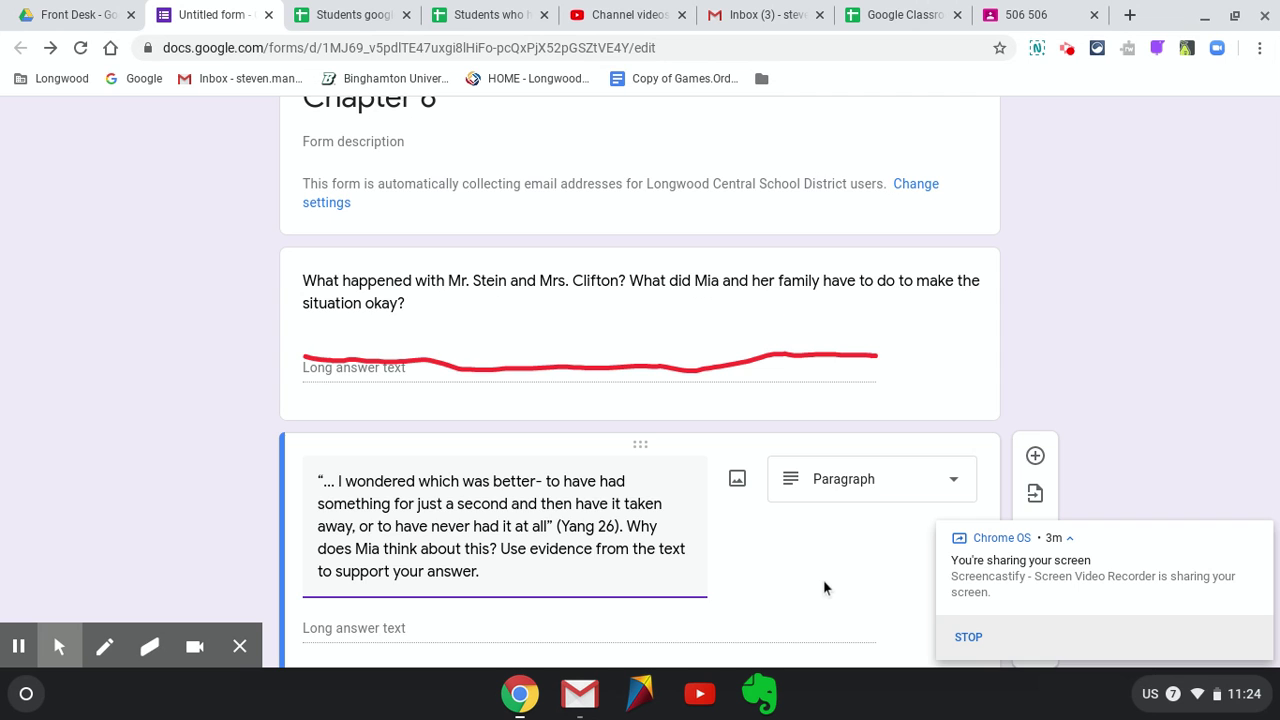
scroll(823, 586, up, 1)
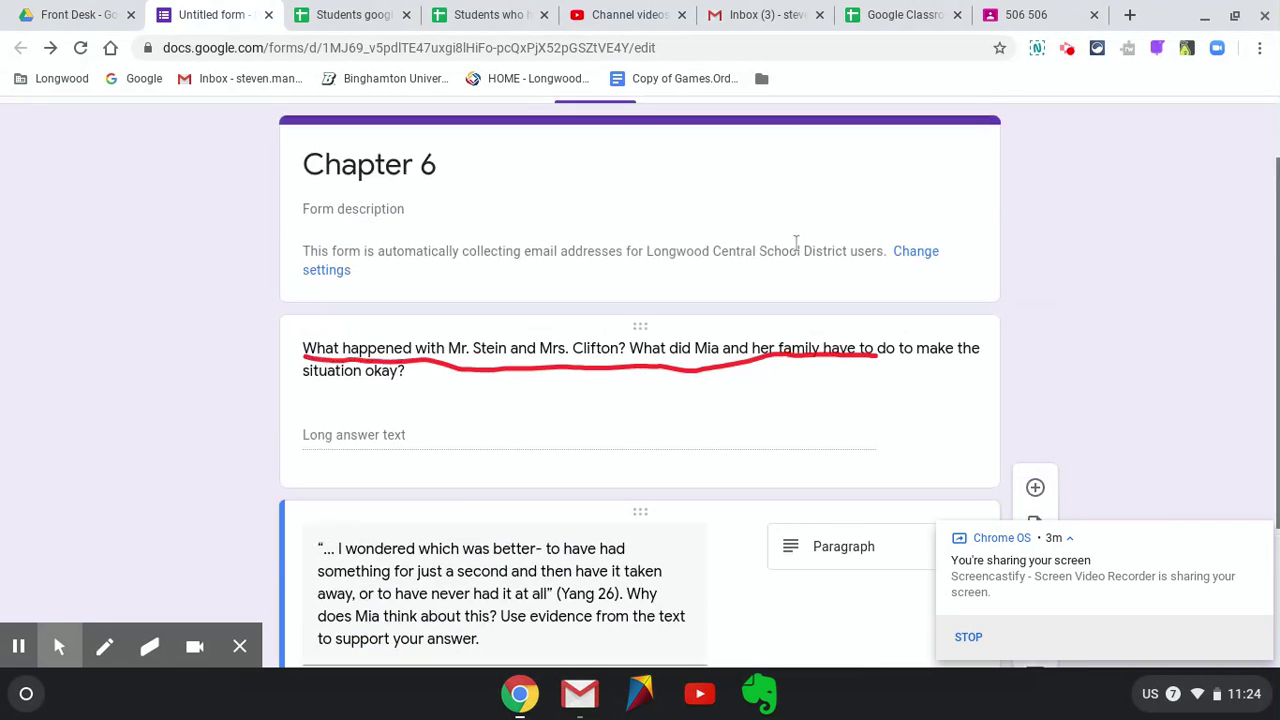
Add question 3 from the PDF as a new question, fixing 'willimpact' to 'will impact'
click(775, 20)
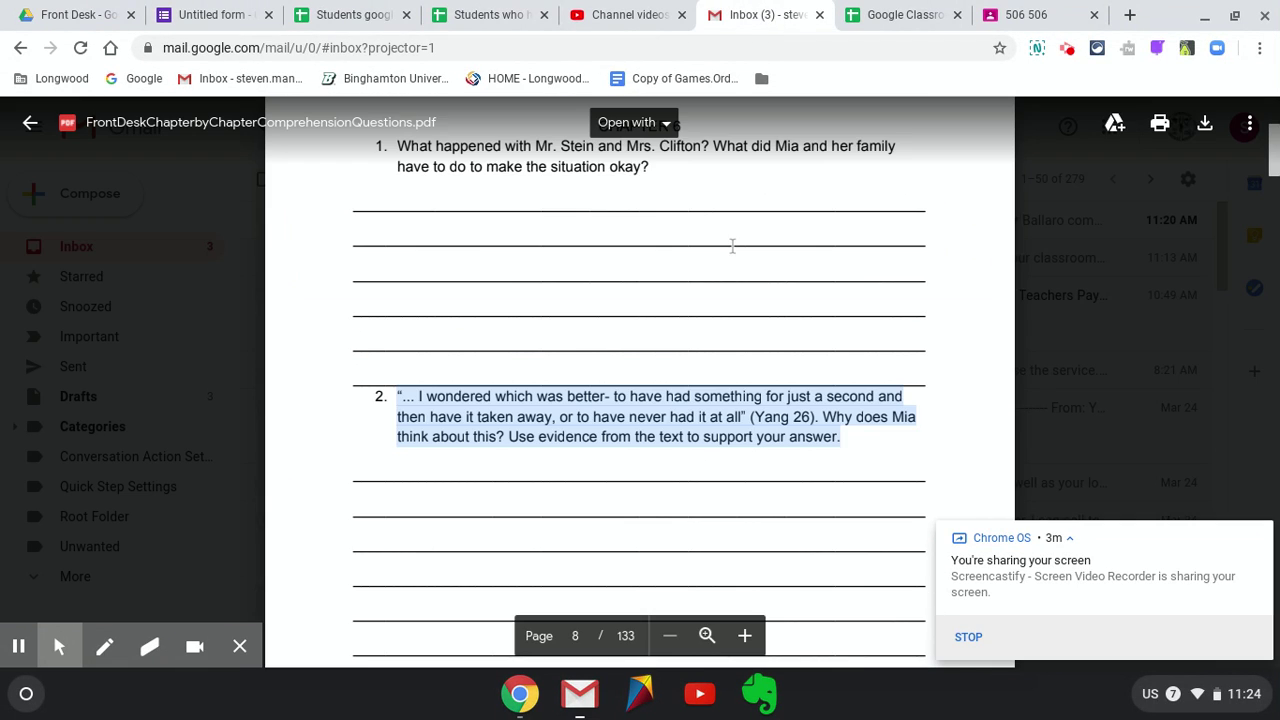
scroll(732, 246, down, 7)
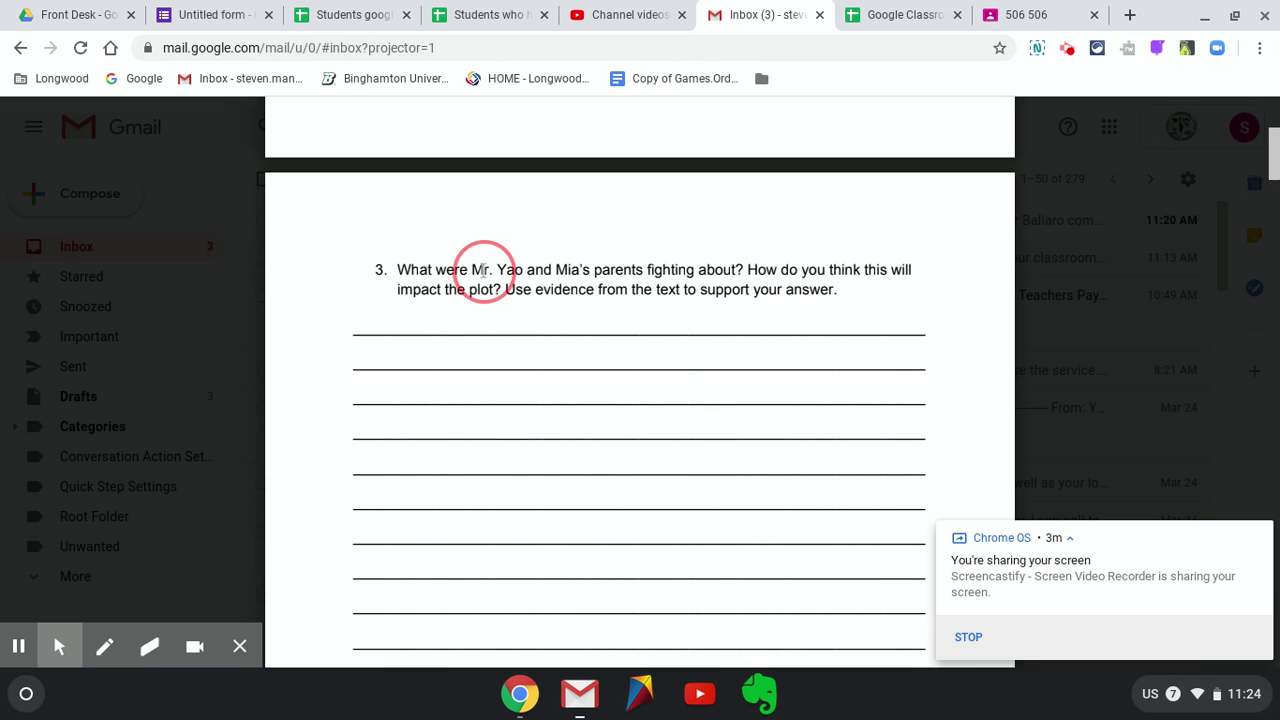
drag(398, 269, 838, 291)
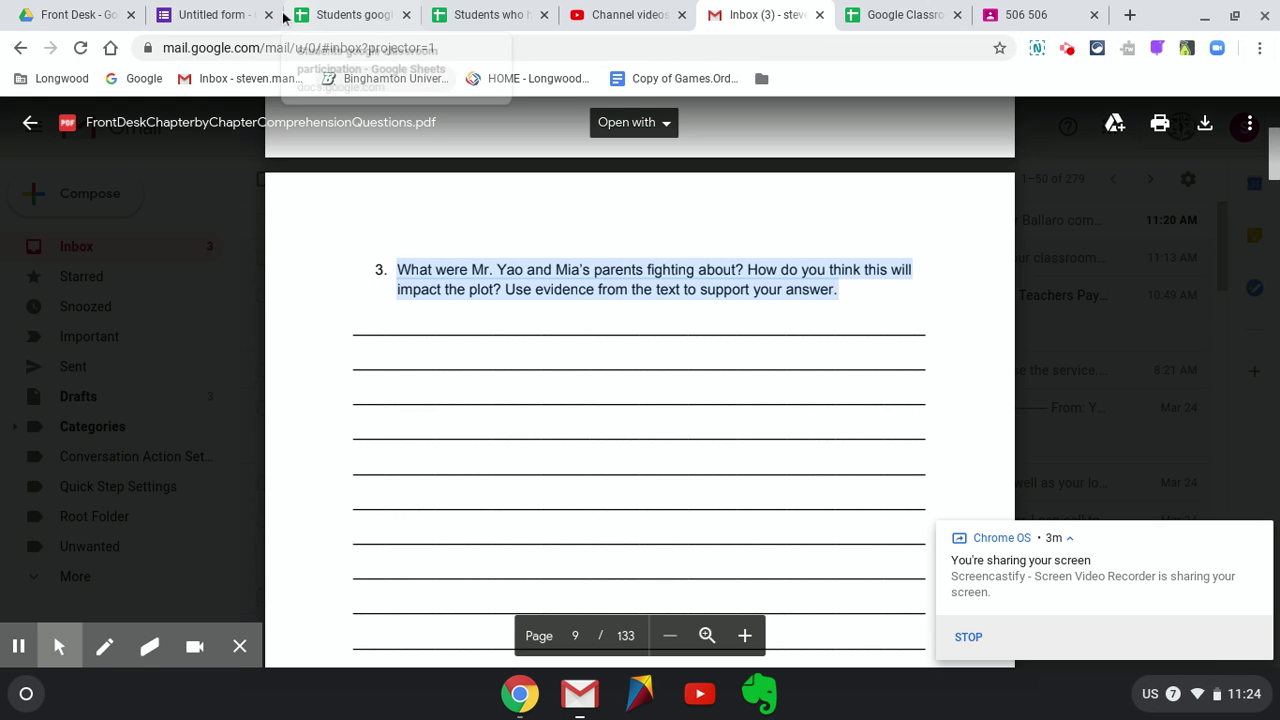
click(215, 15)
scroll(640, 390, down, 2)
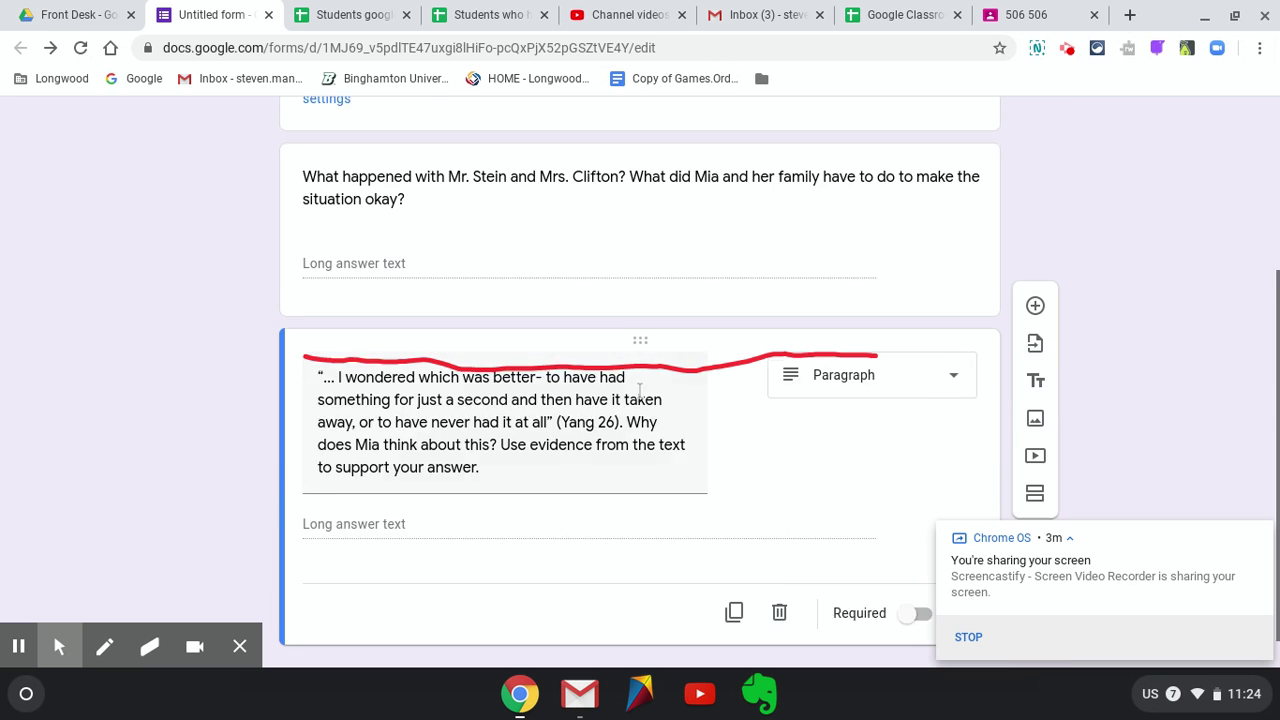
click(1035, 317)
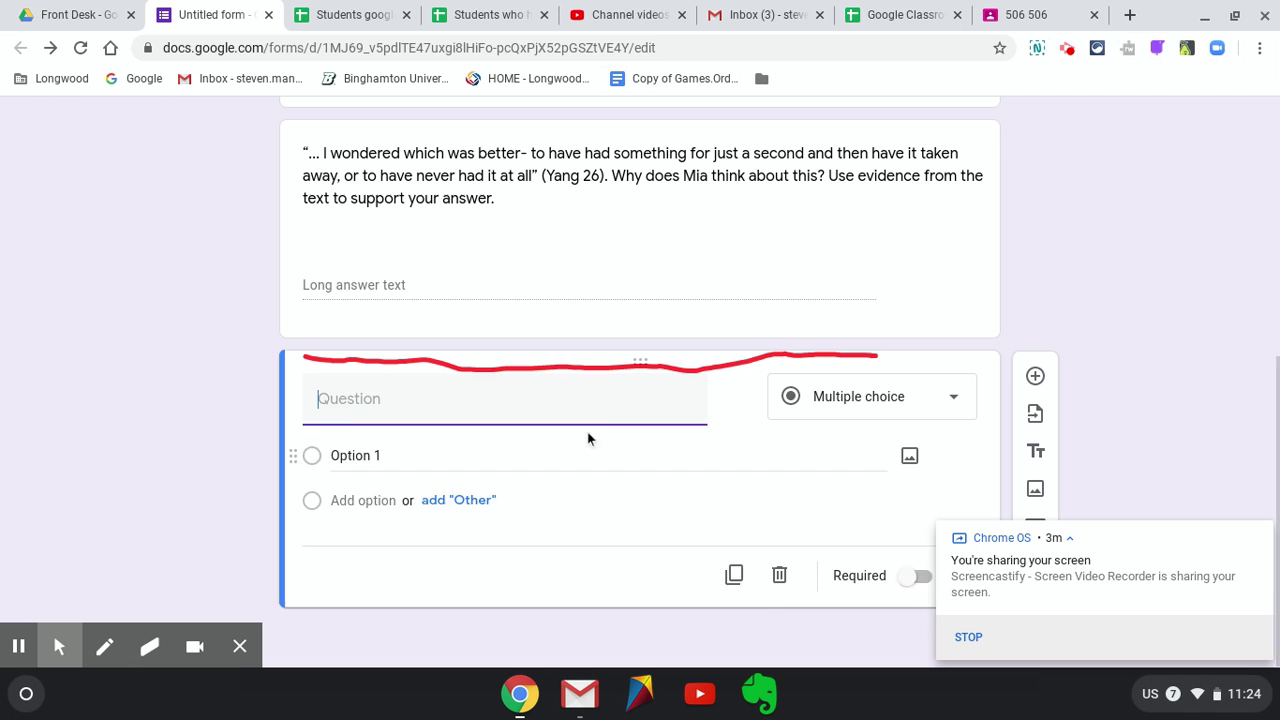
text(What were Mr. Yao and Mia’s parents fighting about? How do you think this willimpact the plot? Use evidence from the text to support your answer.)
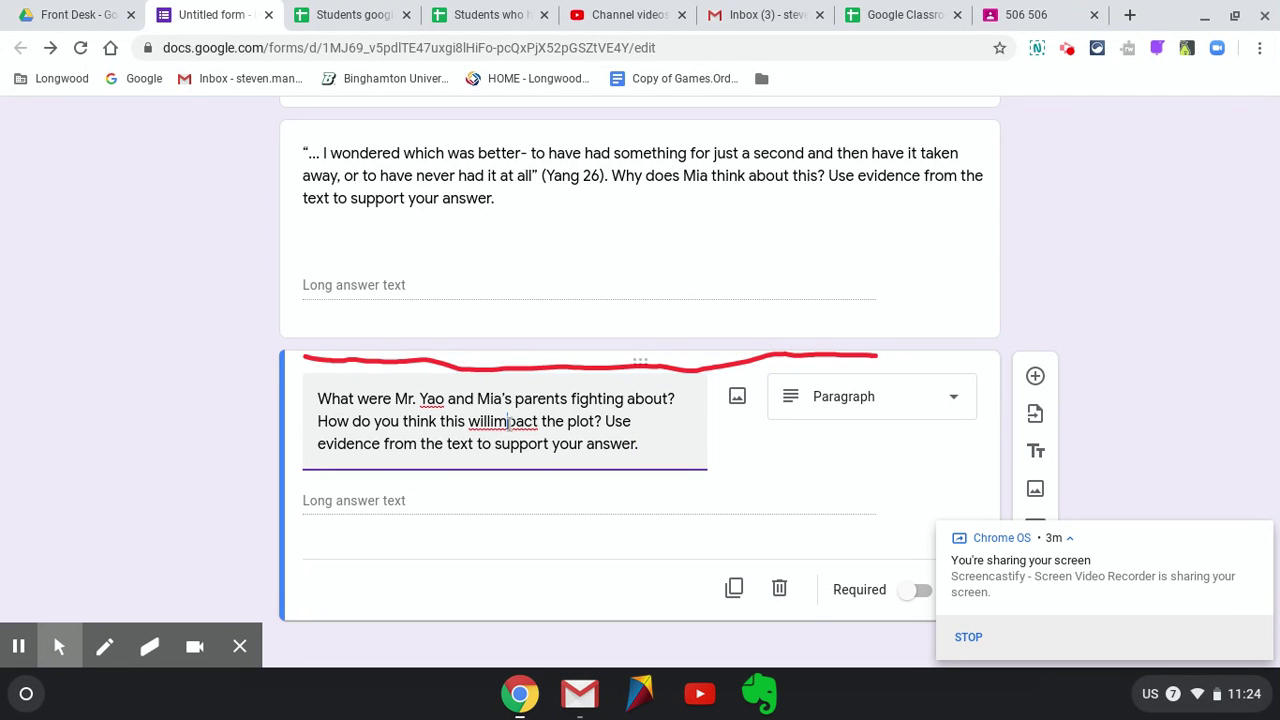
click(510, 421)
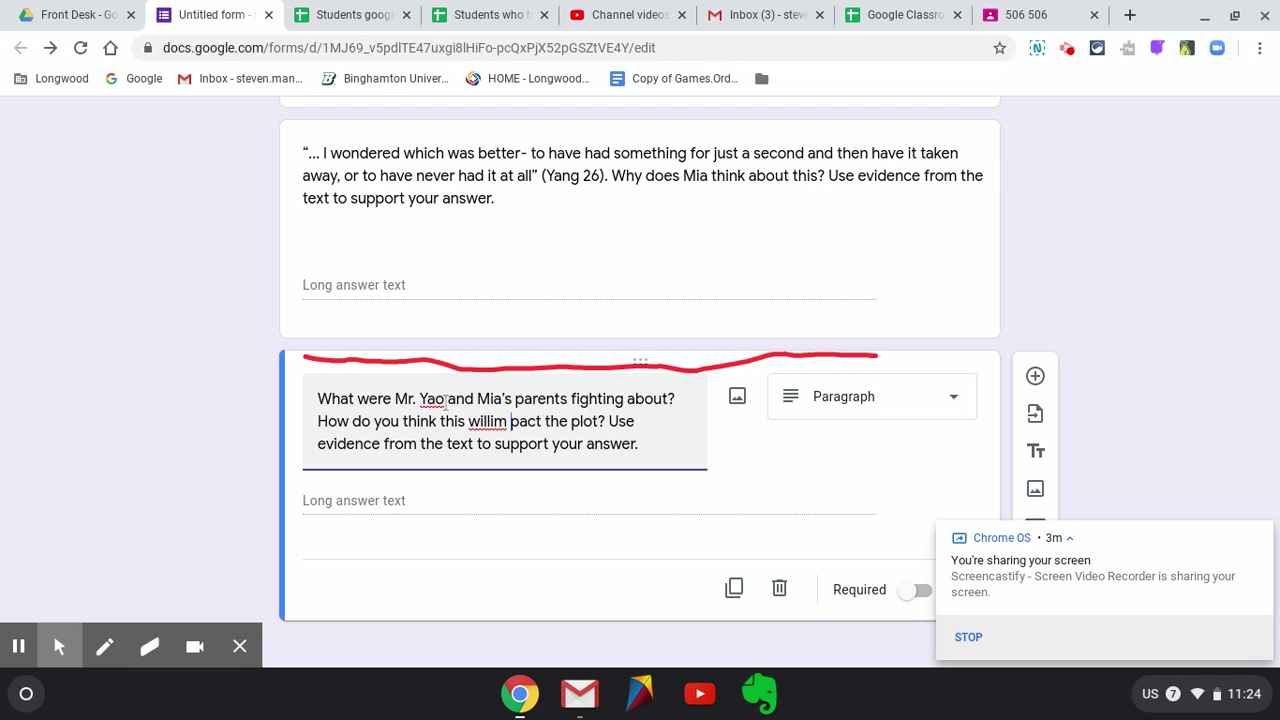
key(BackSpace)
click(492, 421)
Add one more question and set its type to Paragraph
click(1035, 378)
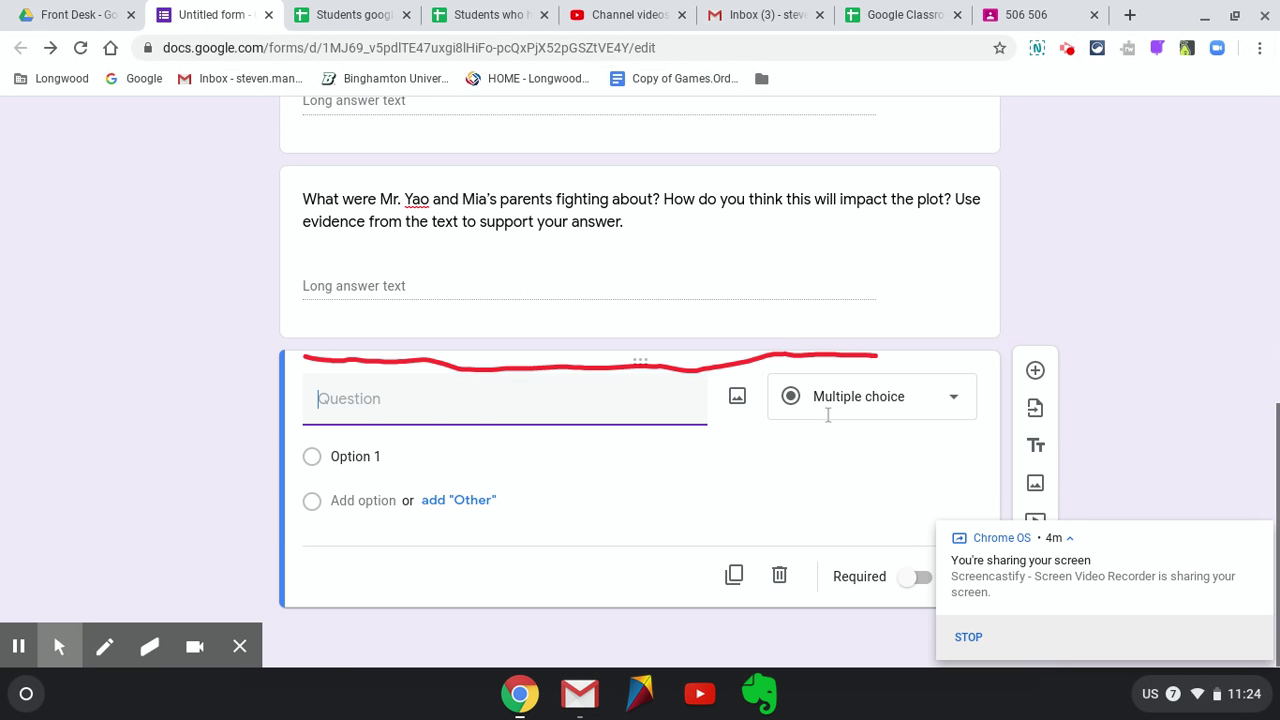
scroll(829, 414, up, 3)
scroll(850, 410, down, 3)
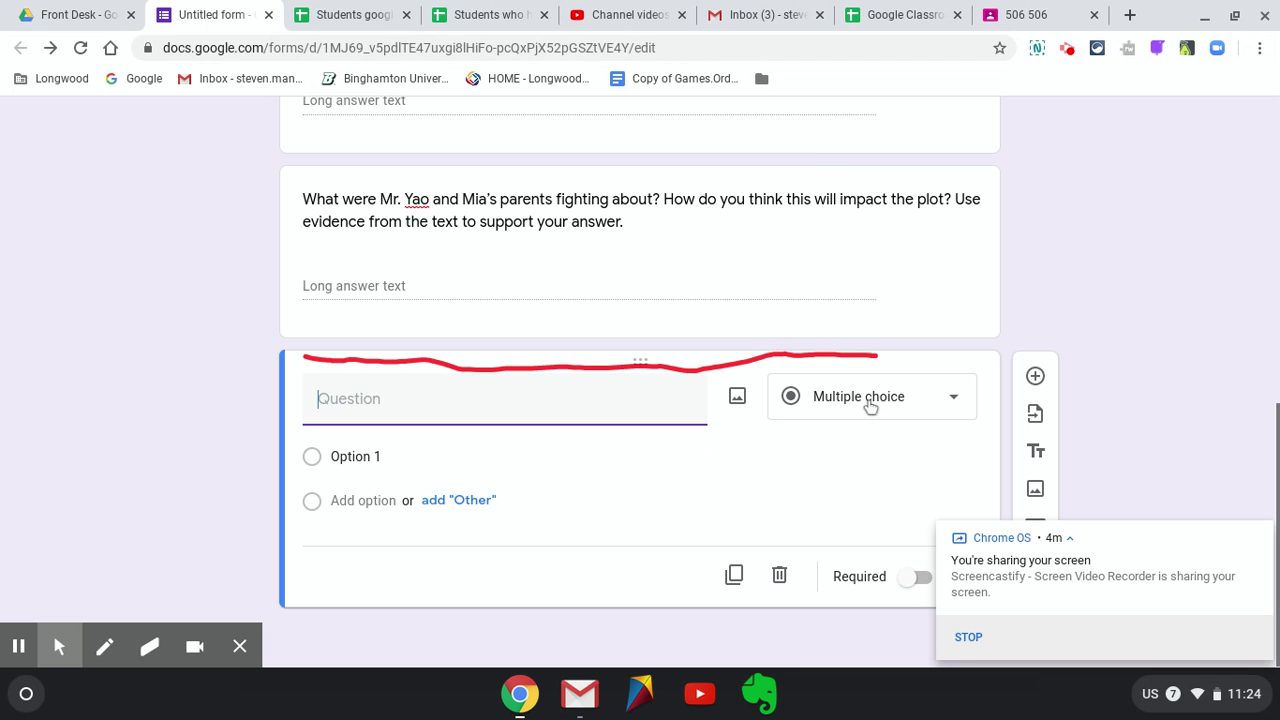
click(874, 400)
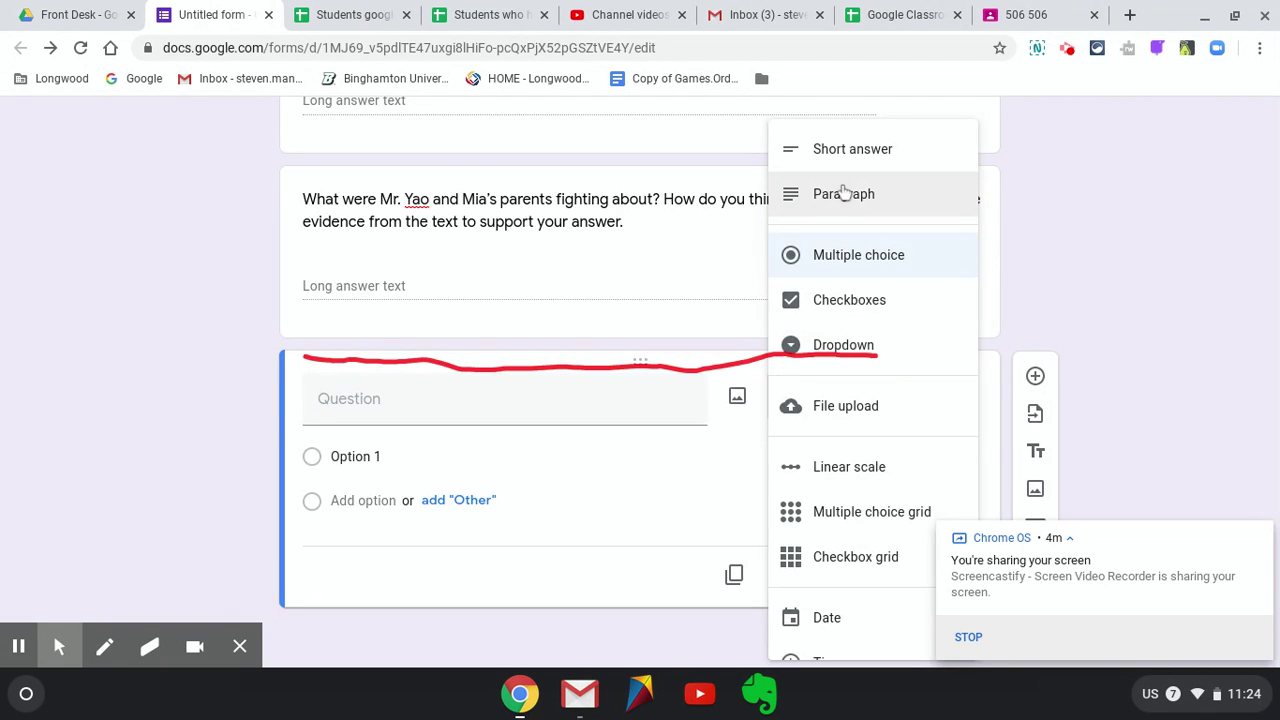
click(843, 194)
Look over the PDF, close the viewer back to the inbox, and return to the form
click(745, 25)
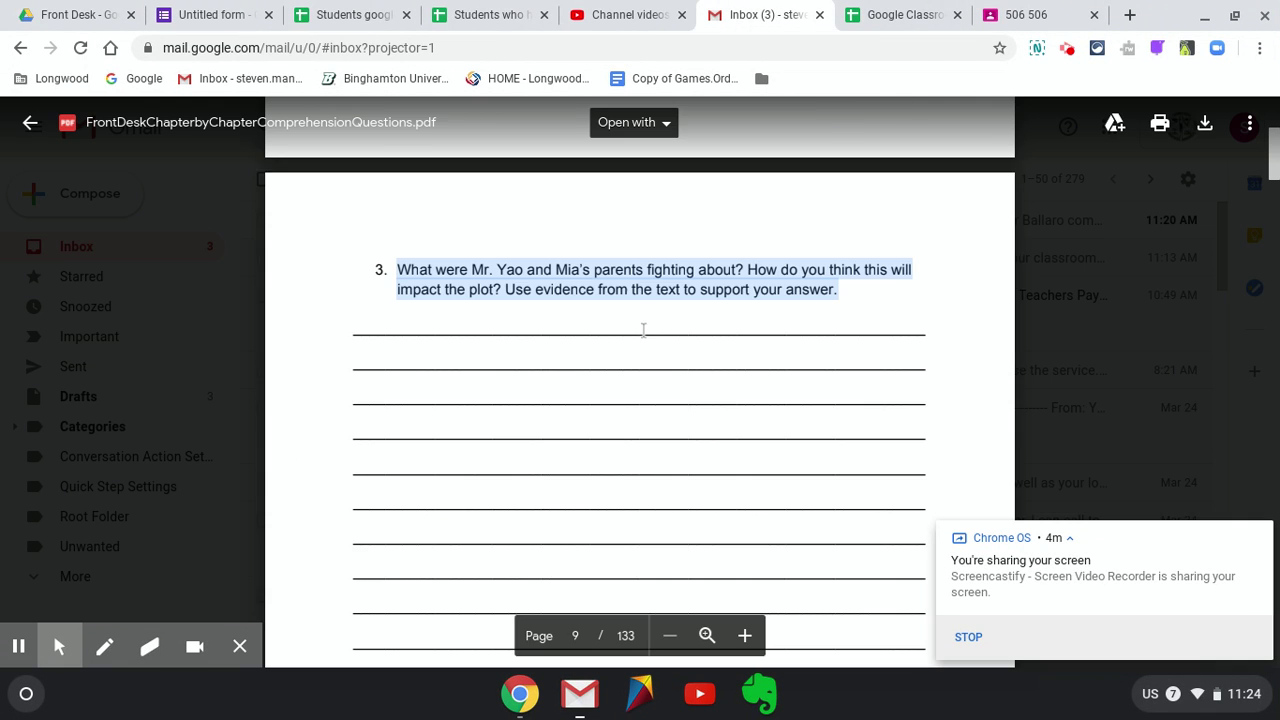
scroll(643, 329, down, 10)
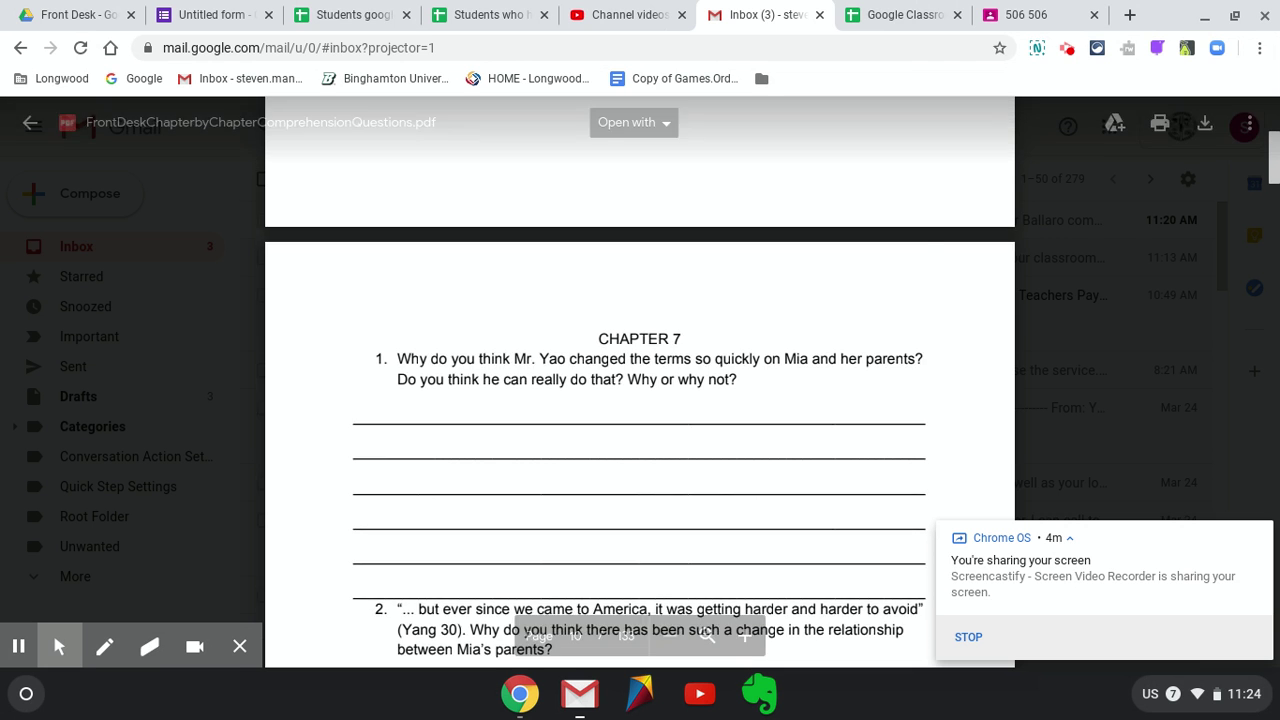
scroll(585, 267, up, 10)
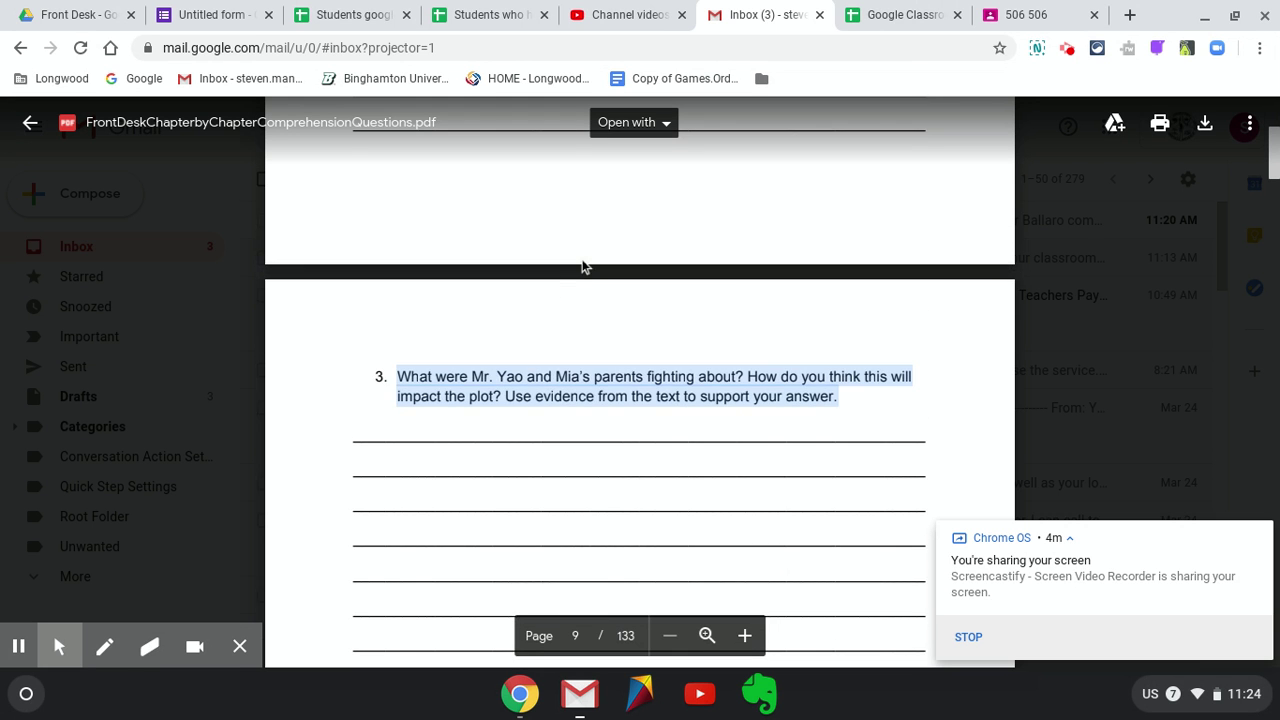
scroll(585, 267, up, 8)
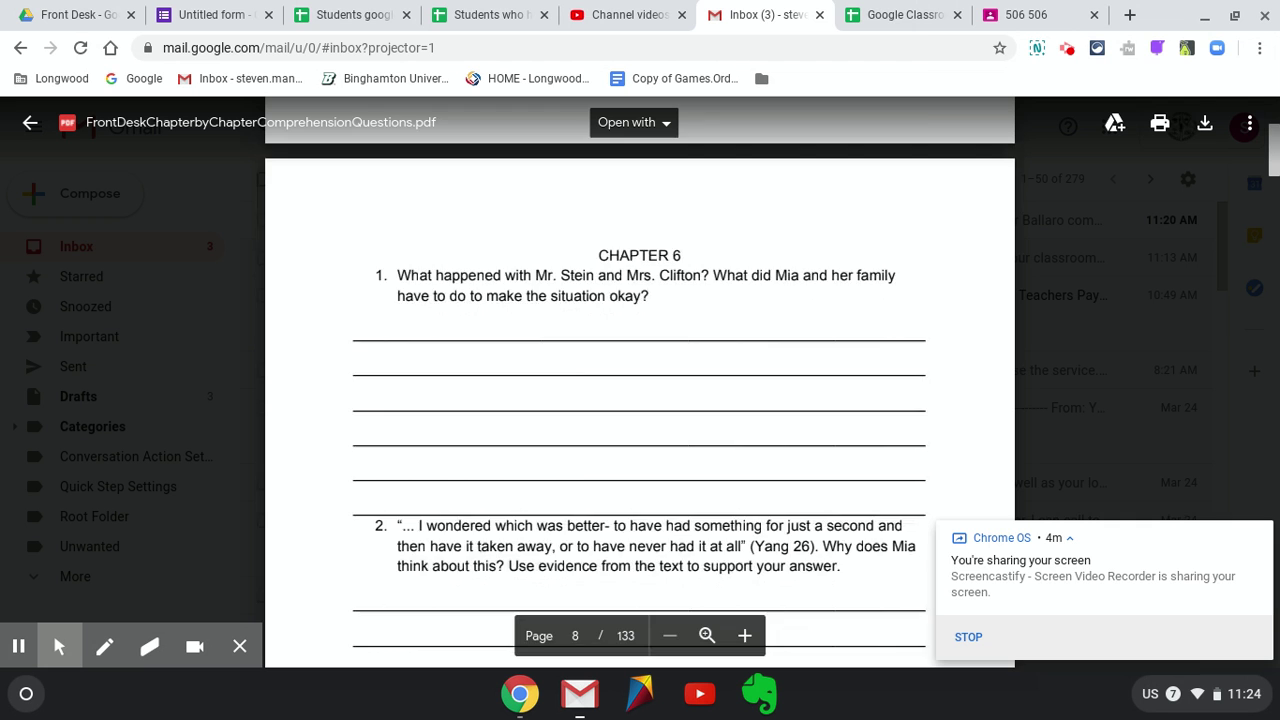
scroll(640, 400, down, 10)
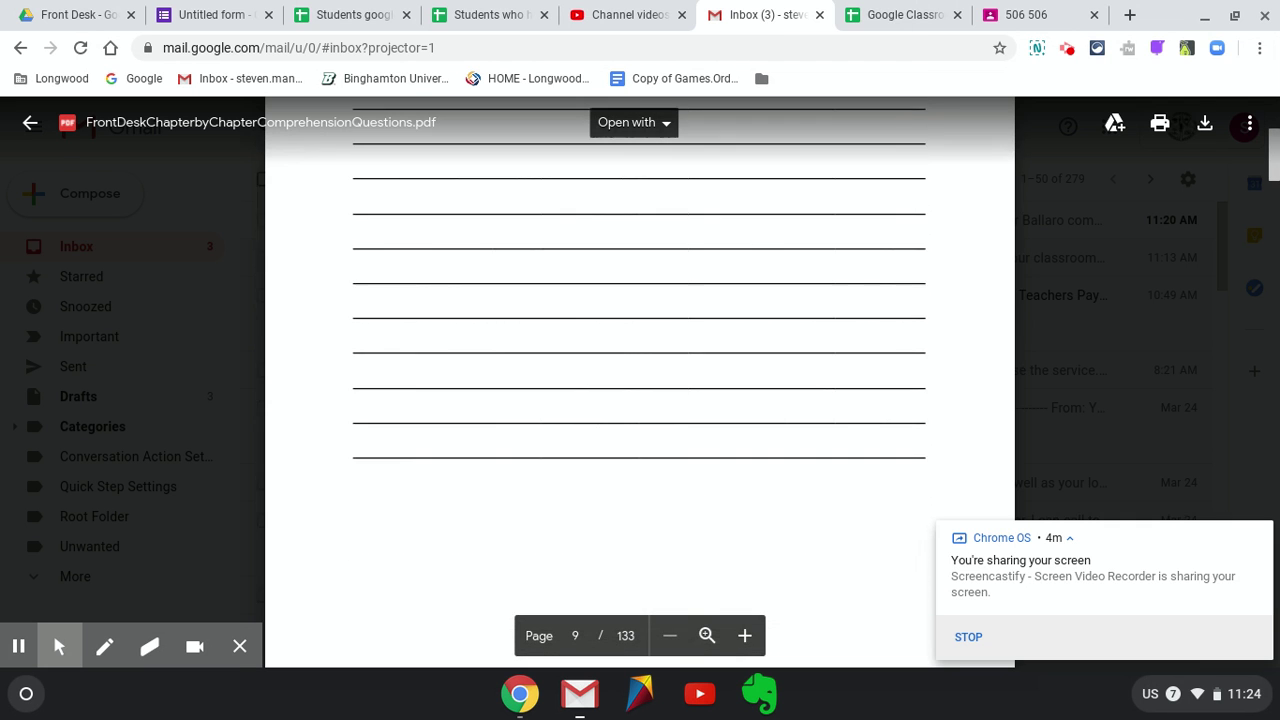
scroll(640, 400, up, 5)
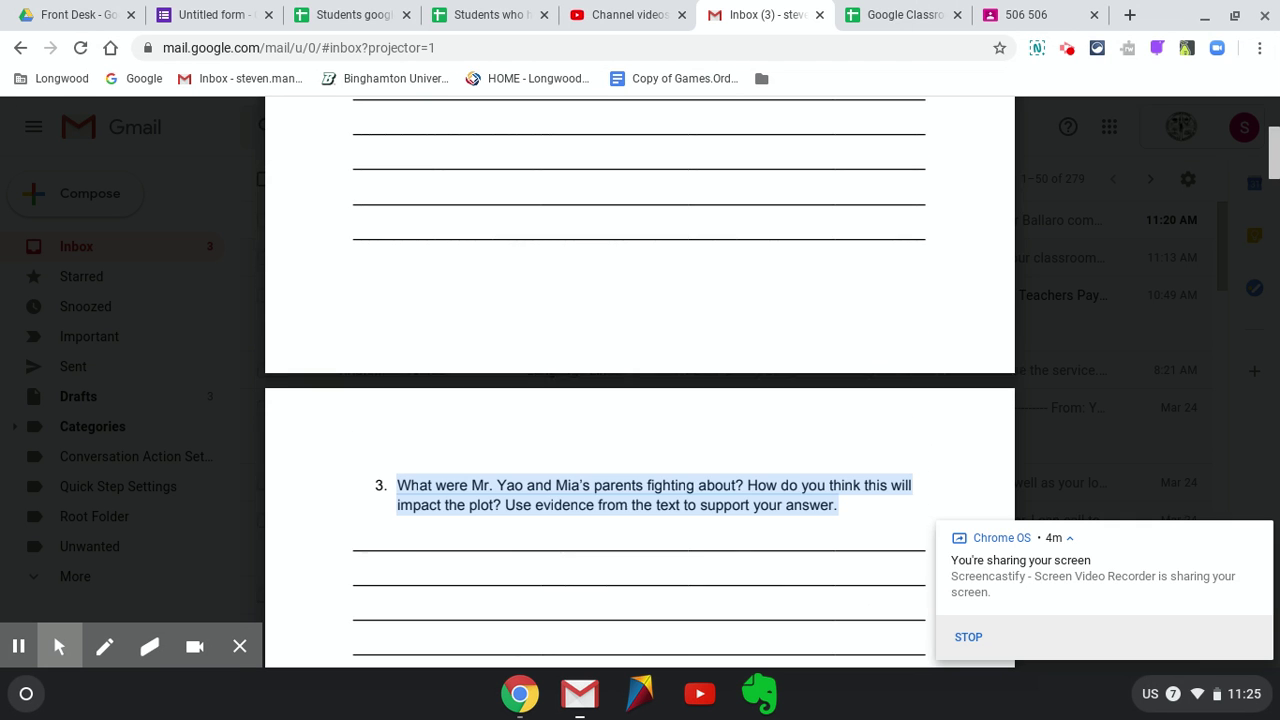
click(22, 124)
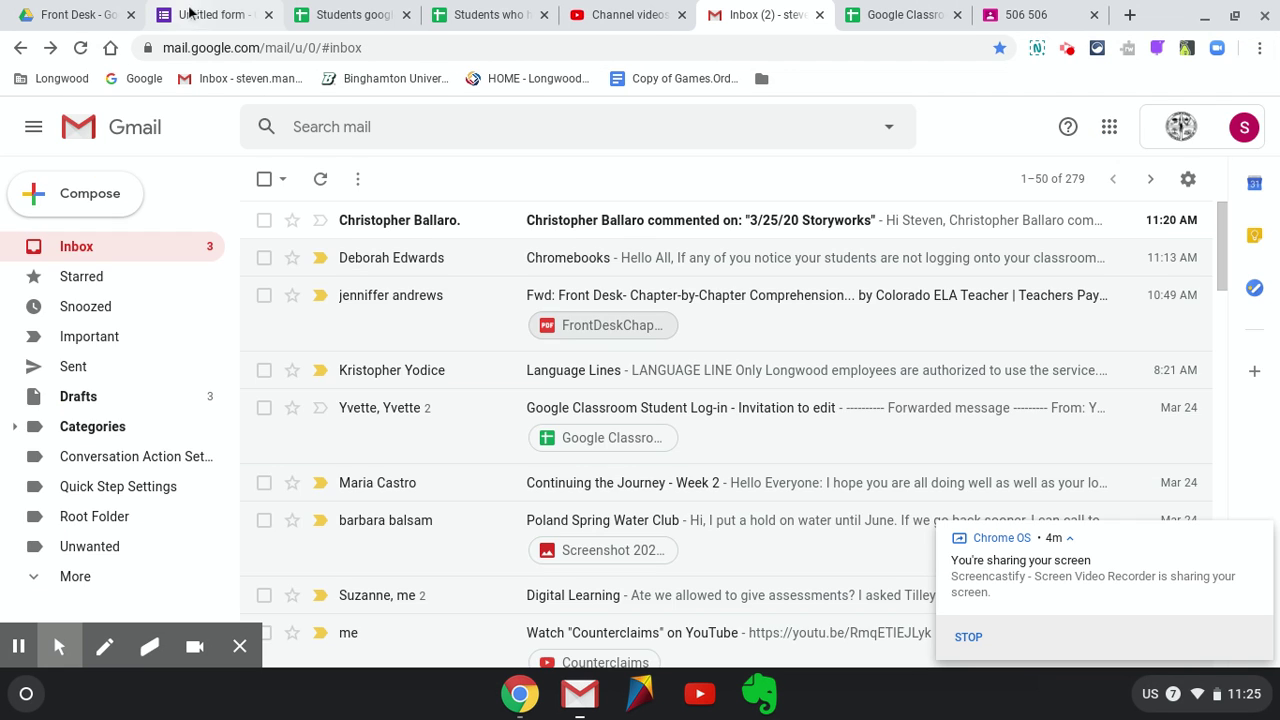
click(195, 14)
Retitle the form heading and file name 'Chapter 6 Front Desk', then view its 0 responses
scroll(460, 260, up, 10)
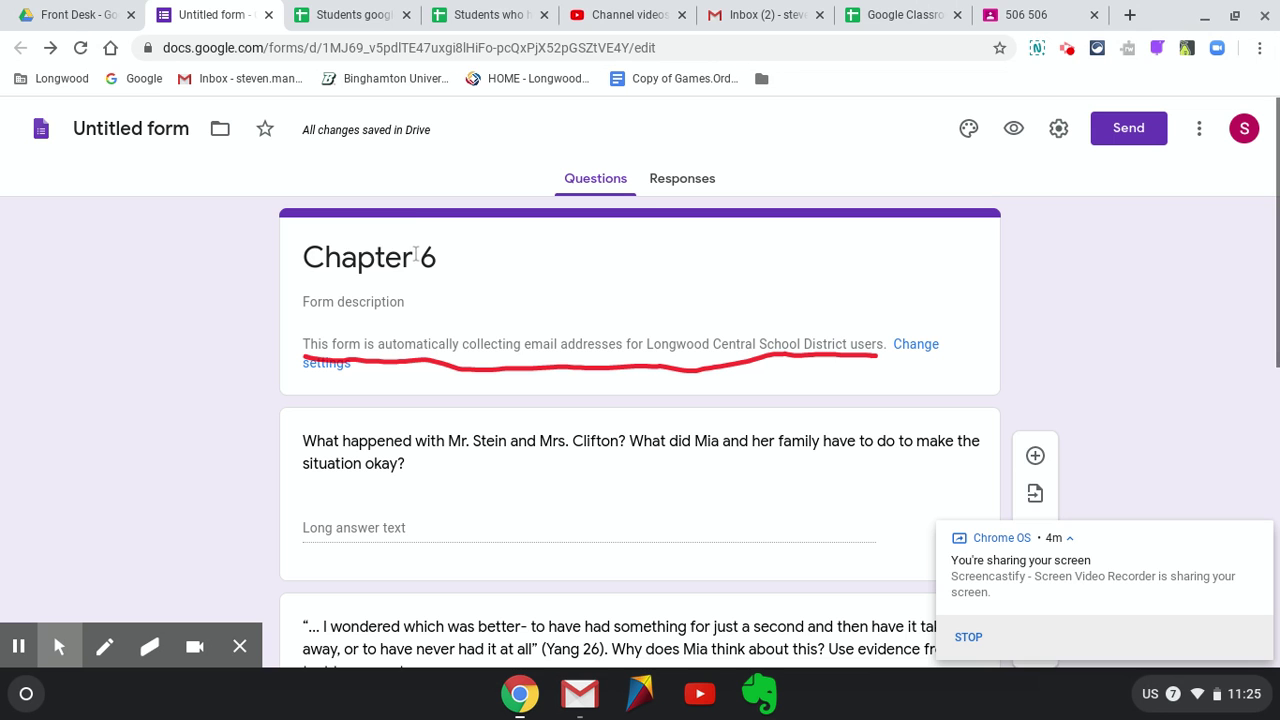
click(415, 255)
click(449, 251)
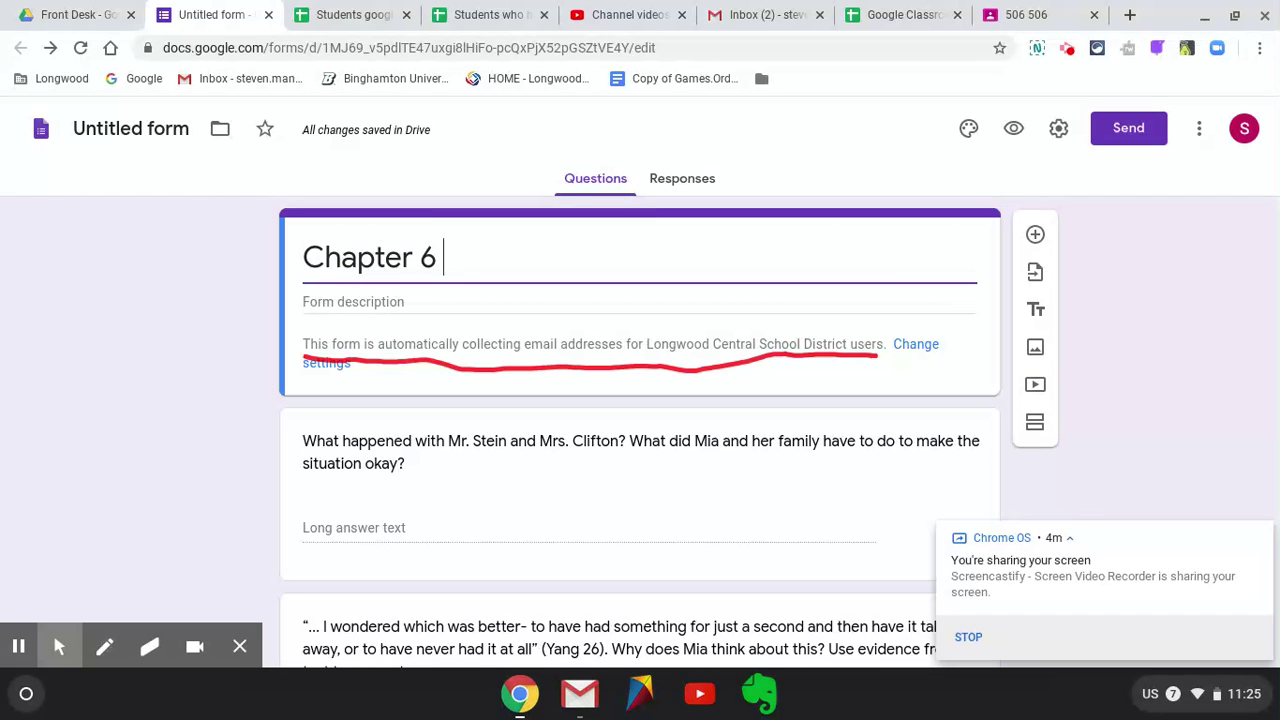
text(Front)
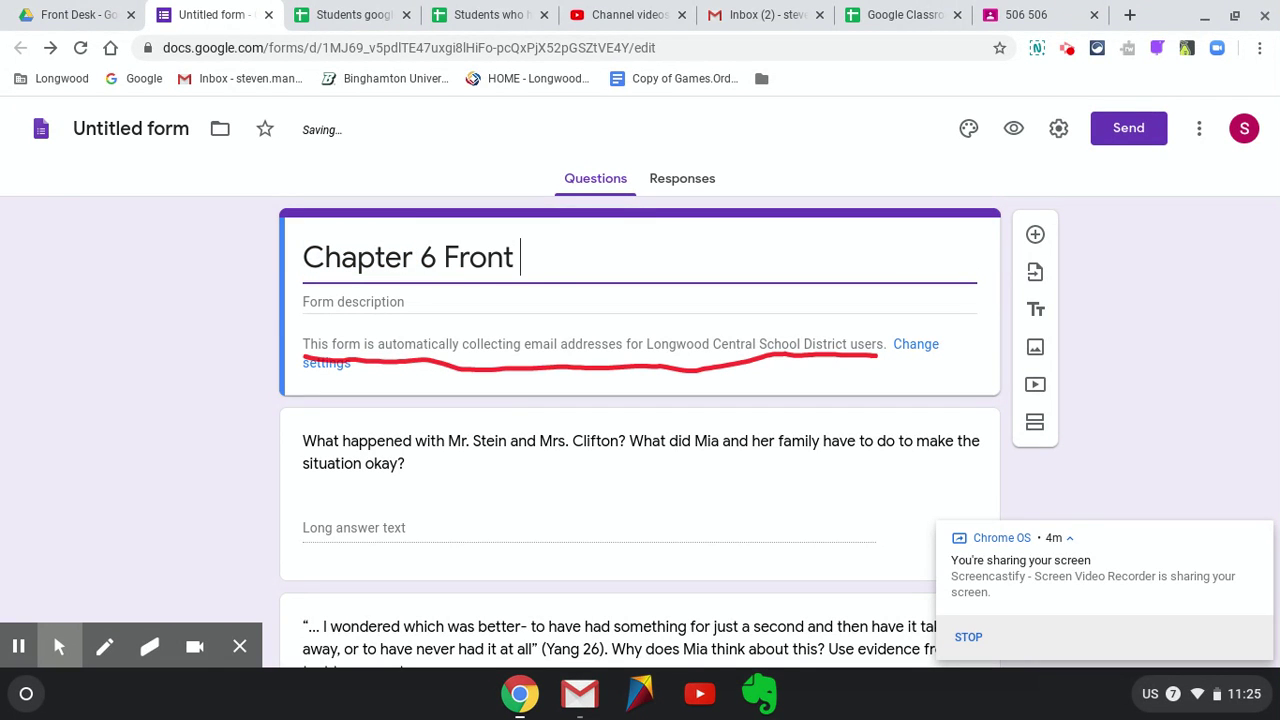
text( Desk)
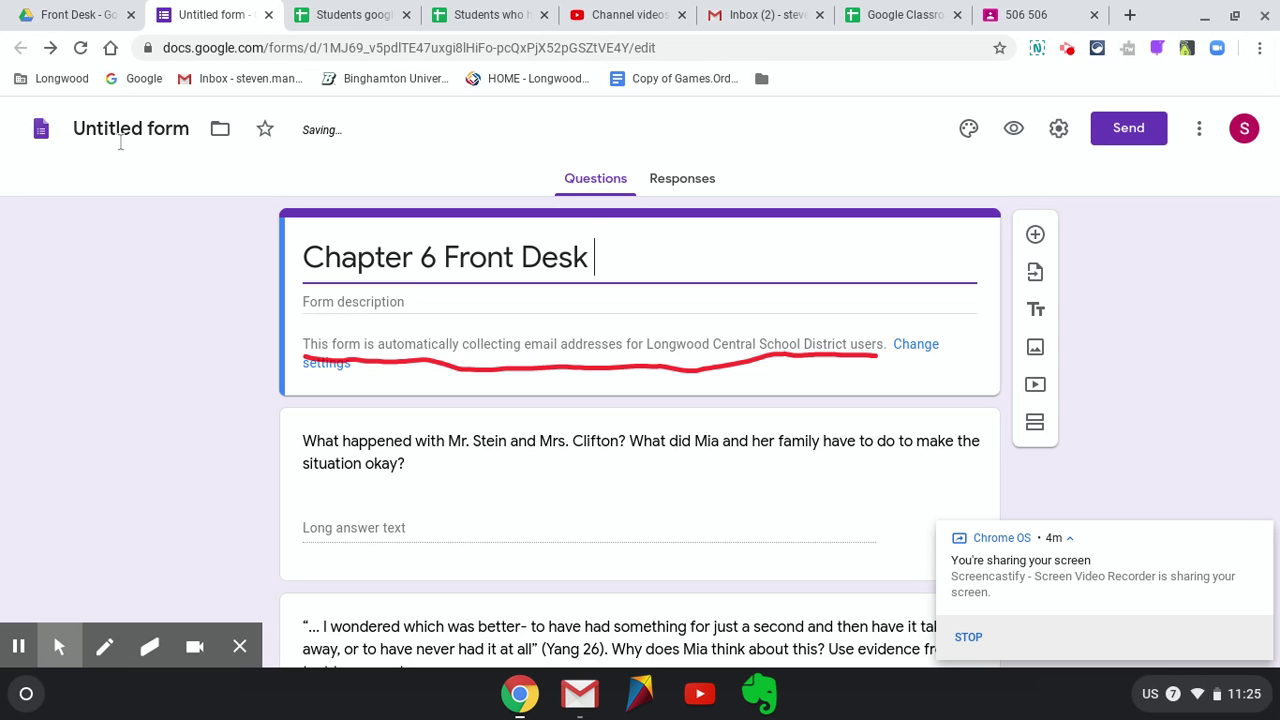
click(120, 142)
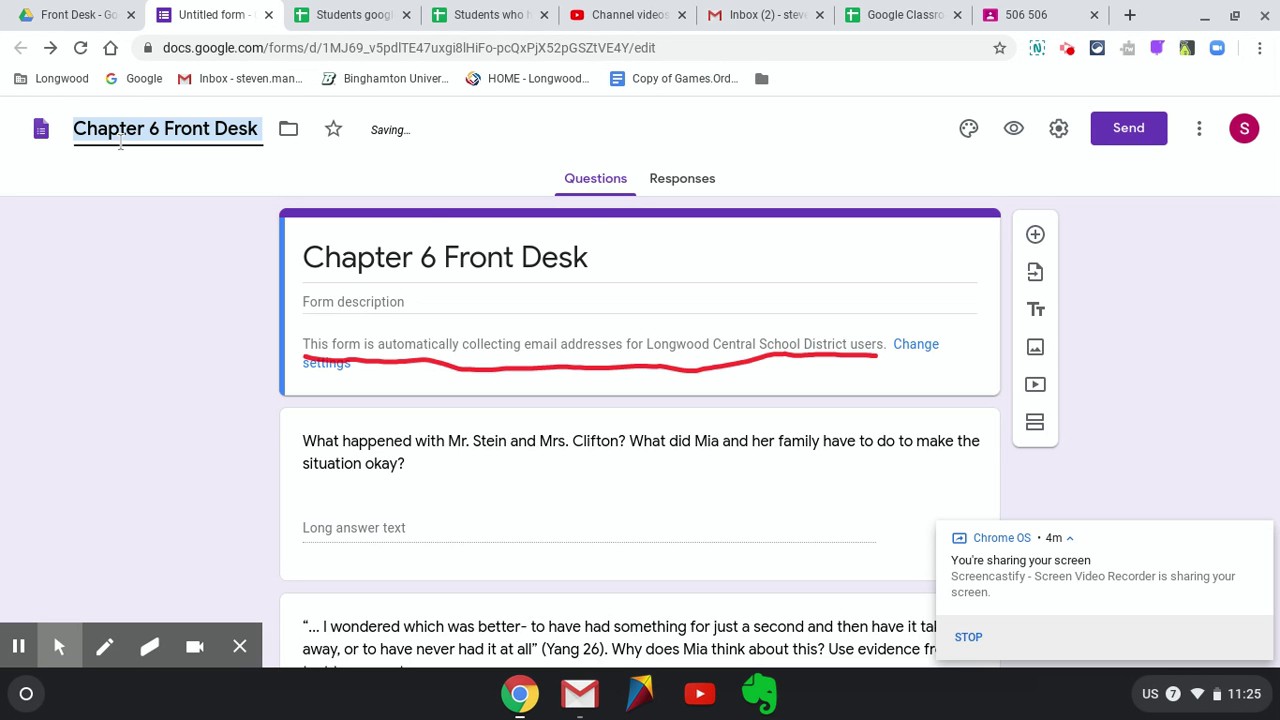
click(632, 318)
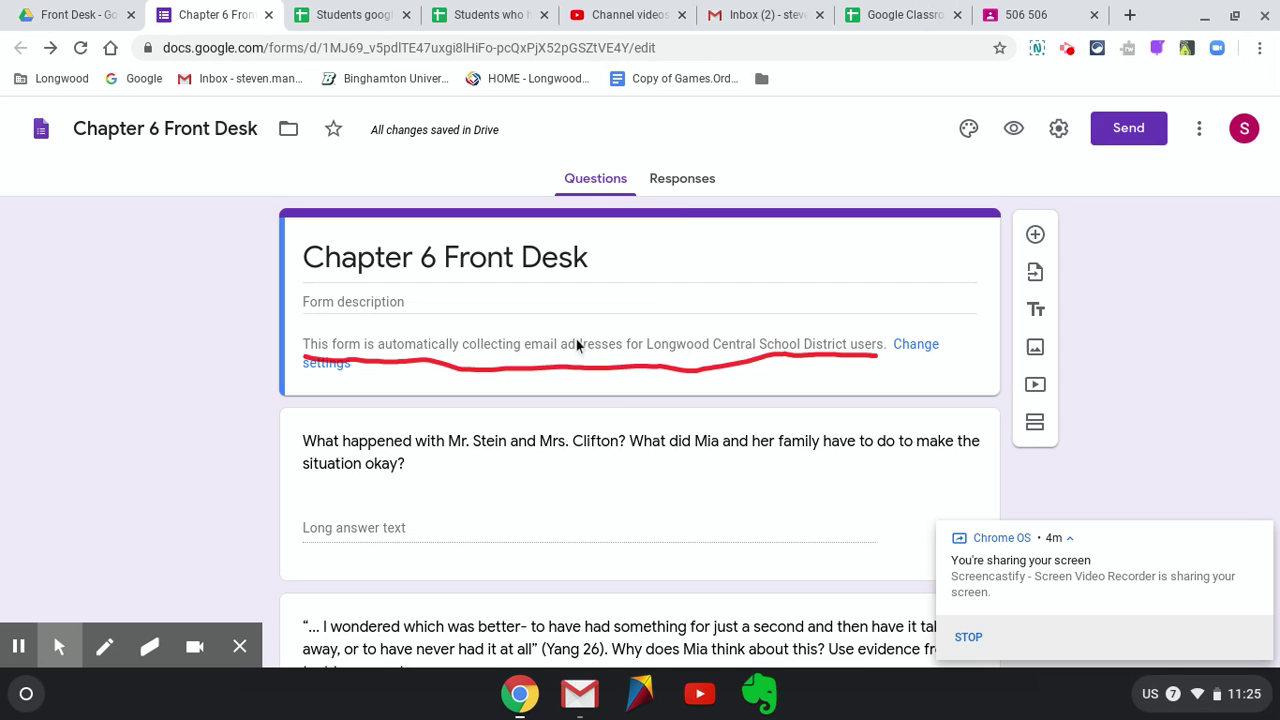
click(684, 180)
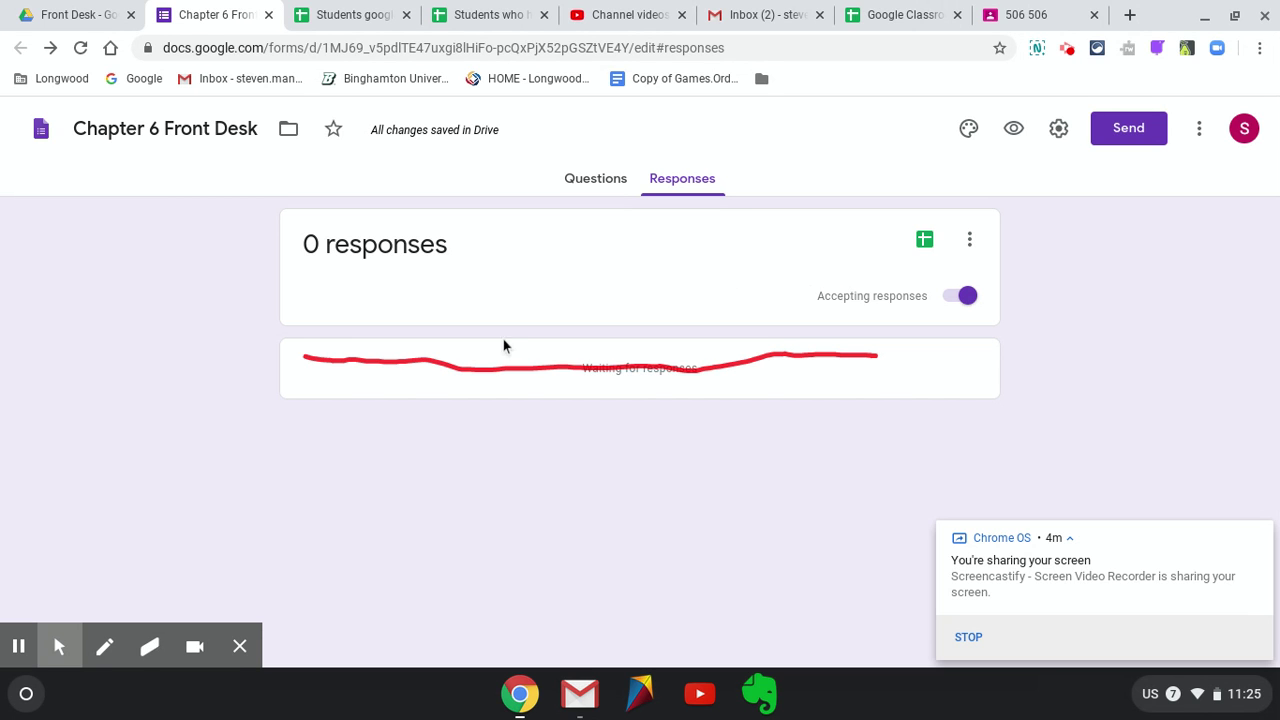
mouse_move(59, 646)
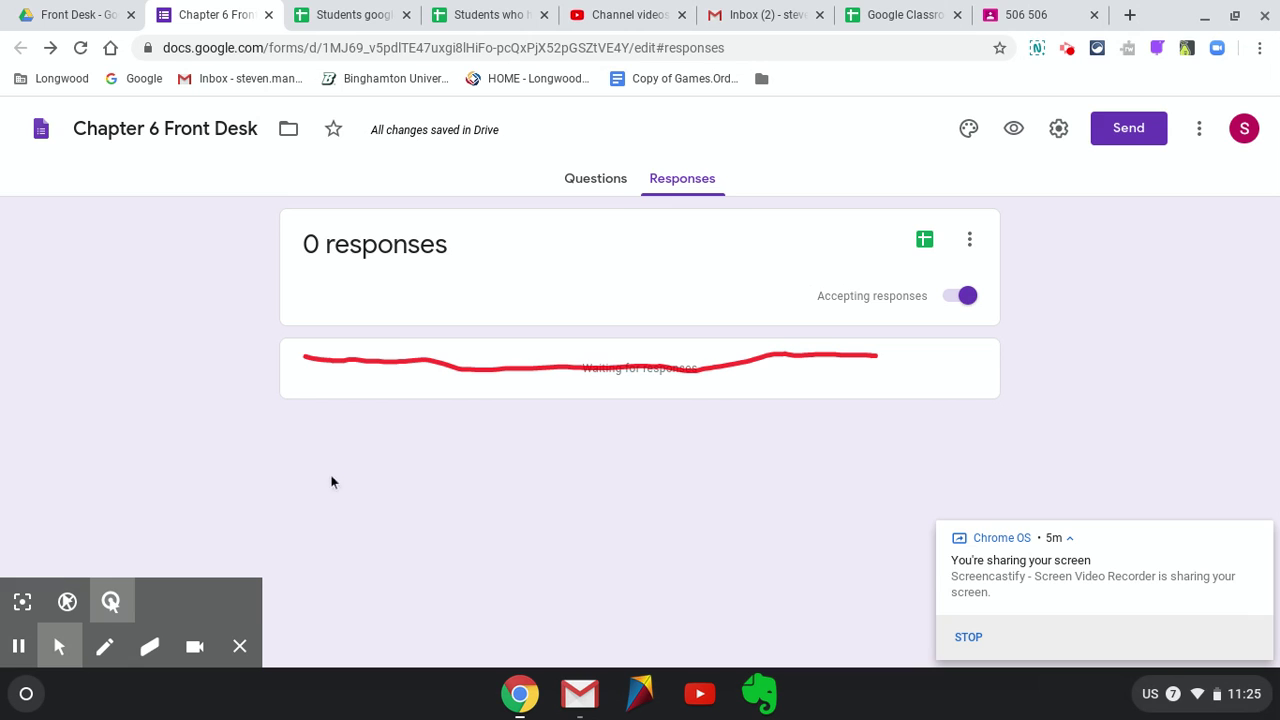